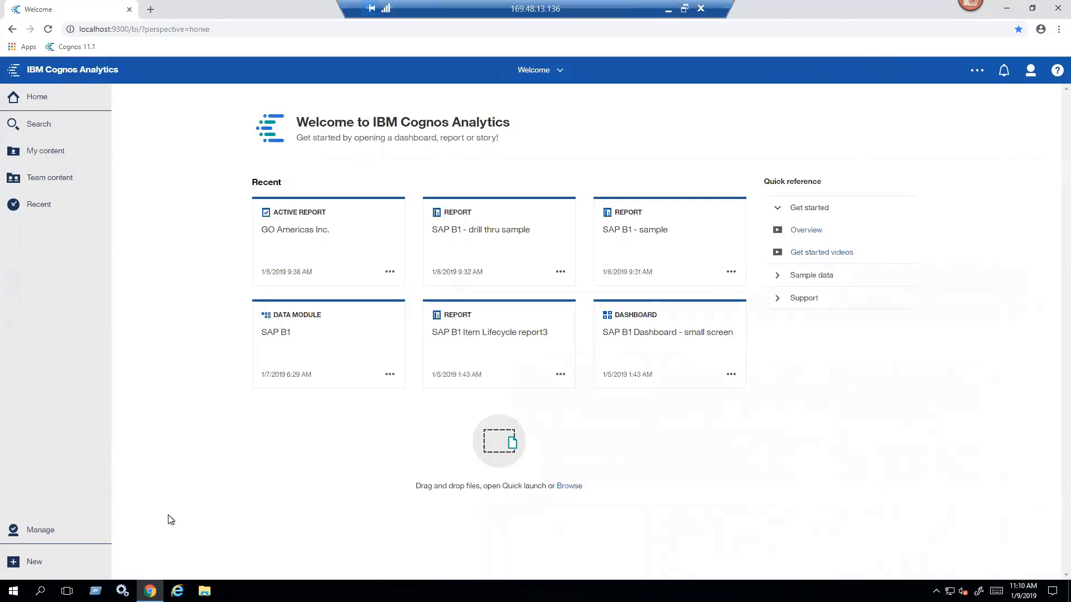
# Create a new tabbed dashboard from the two-by-two template whose upper-right quadrant is divided into four small cells.
pyautogui.click(14, 563)
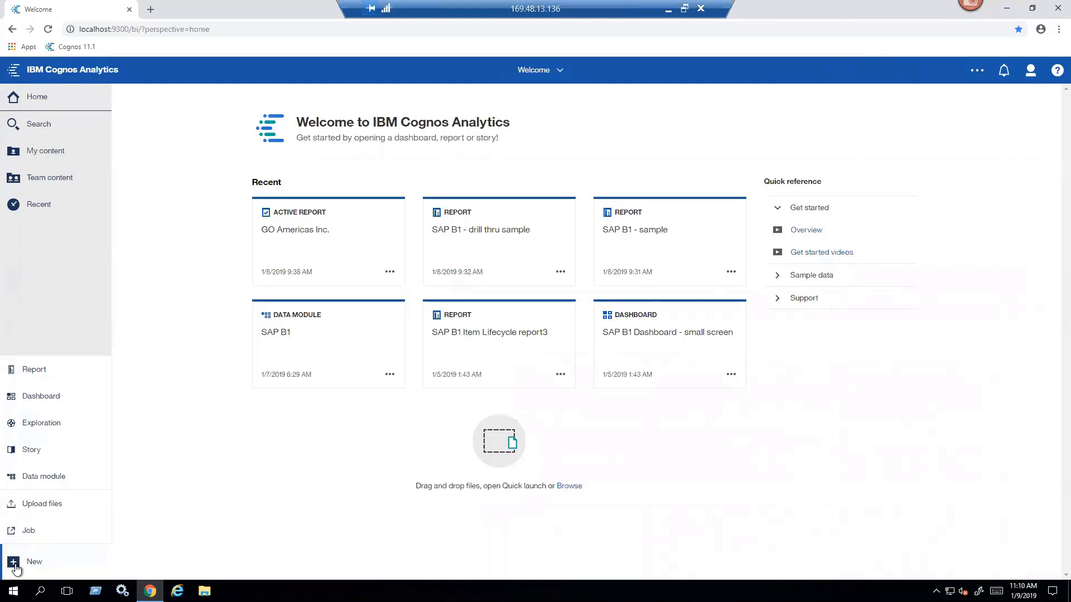
pyautogui.click(68, 398)
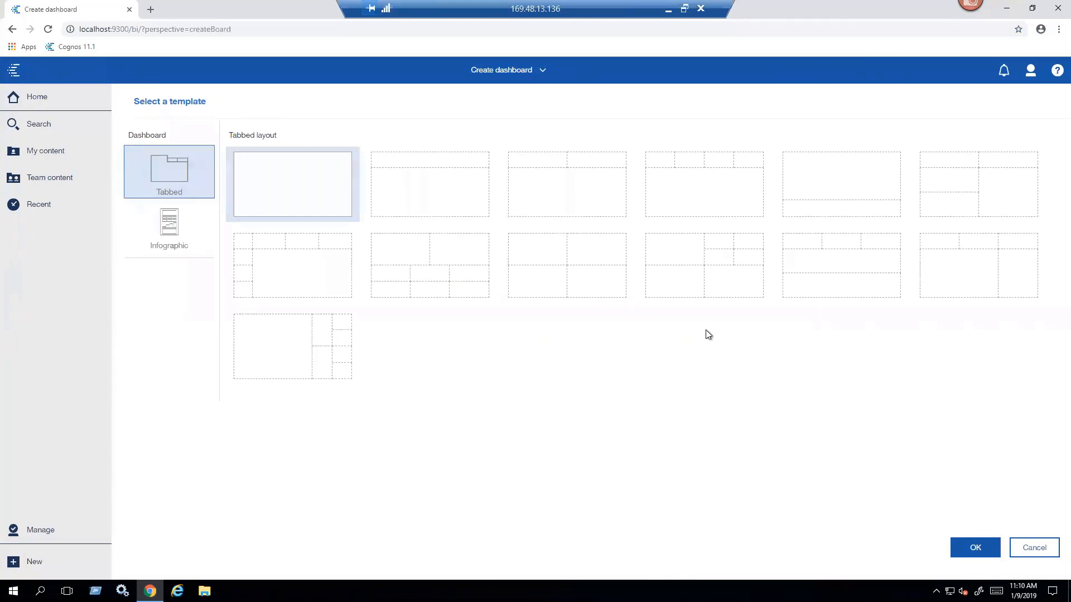
pyautogui.click(688, 268)
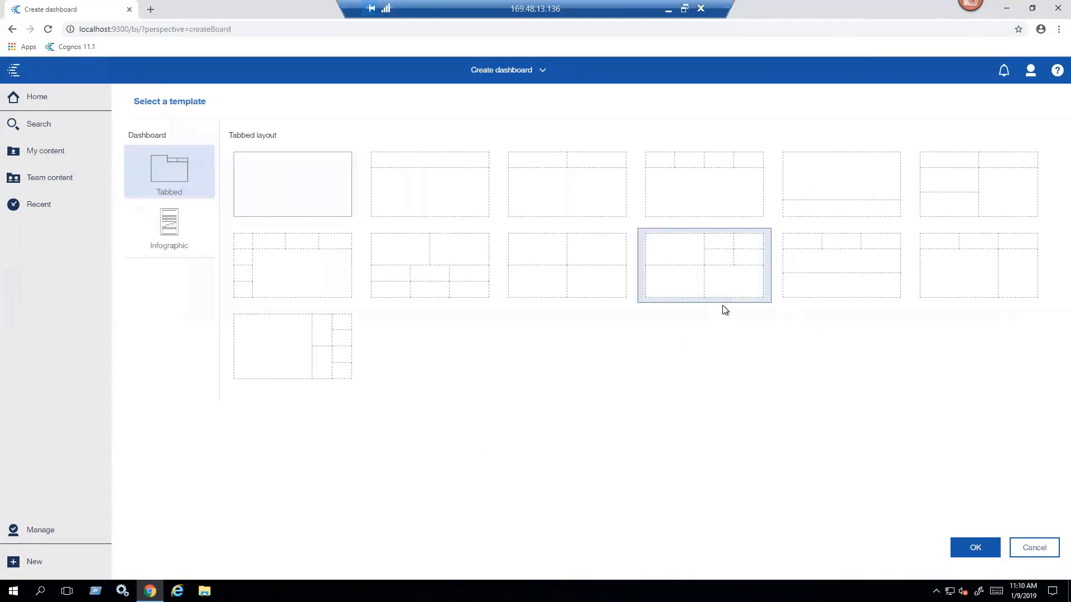
pyautogui.click(973, 548)
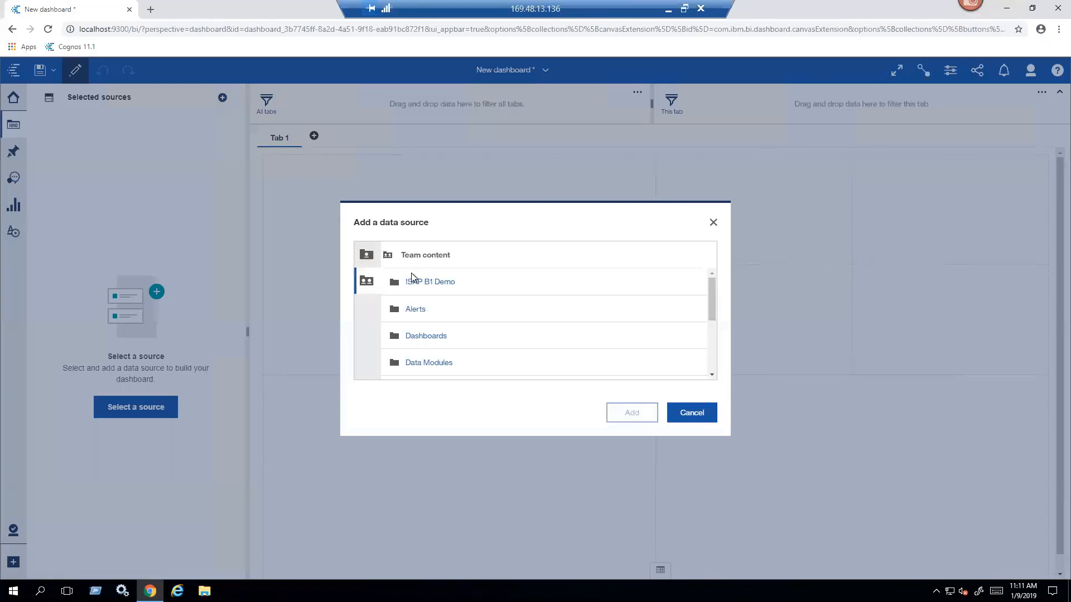
# Add the SAP_B1-Dash package from the Packages folder in Team content as the dashboard's data source.
pyautogui.scroll(-1, 430, 363)
pyautogui.click(430, 363)
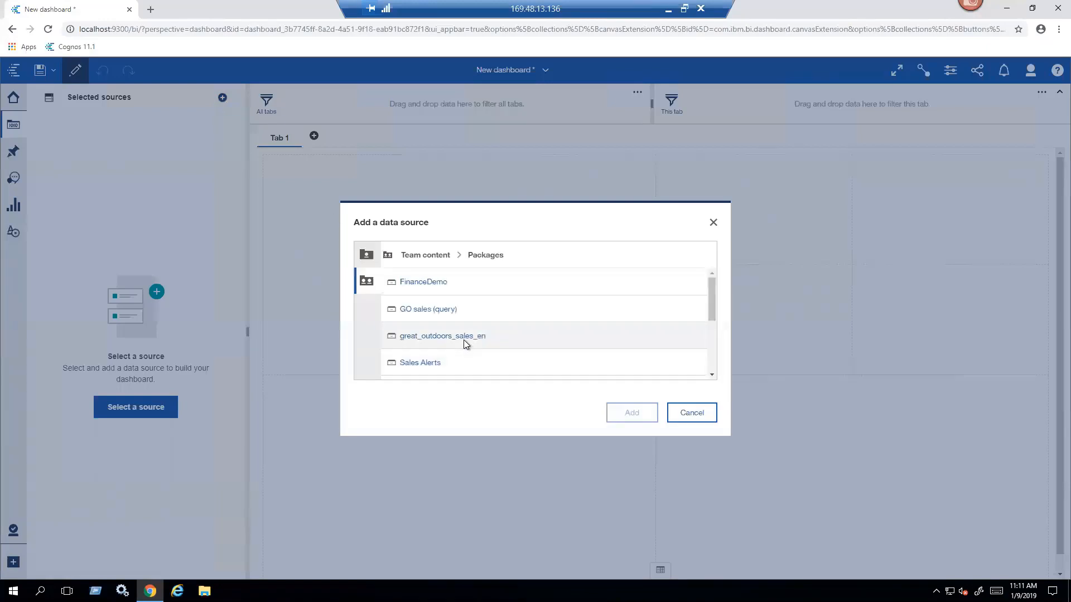
pyautogui.scroll(-3, 464, 343)
pyautogui.click(429, 338)
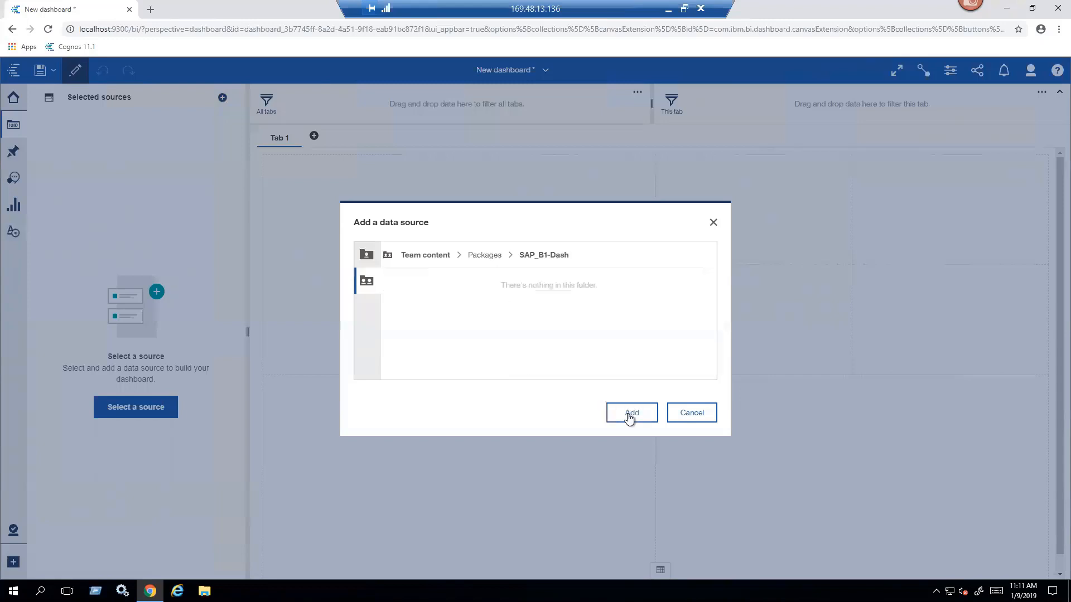
pyautogui.click(632, 416)
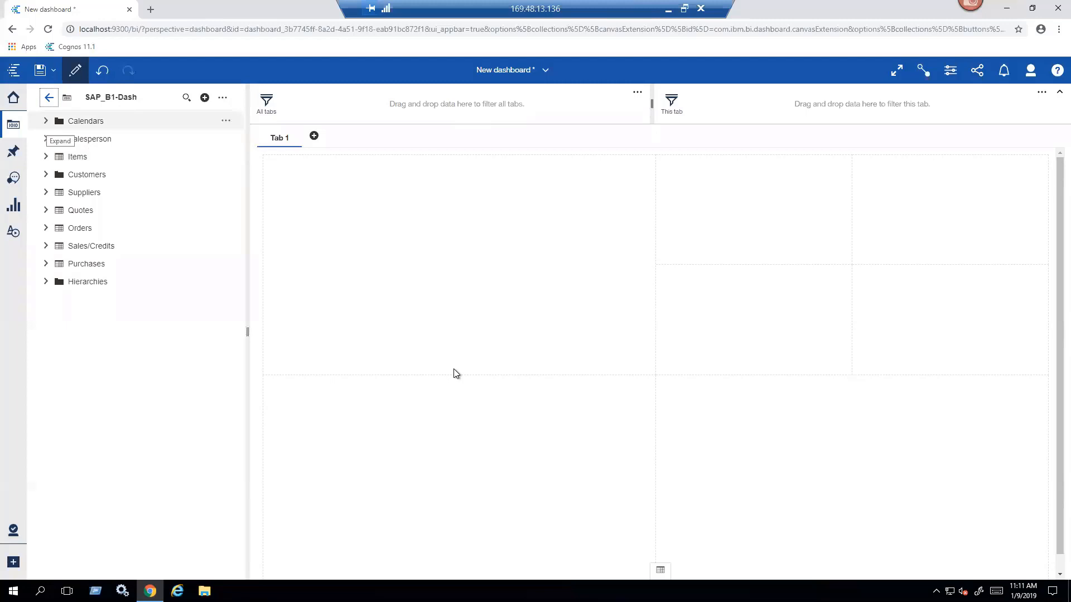
# Examine the fields available in the Calendar table under Calendars and in the Salesperson table.
pyautogui.press('Right')
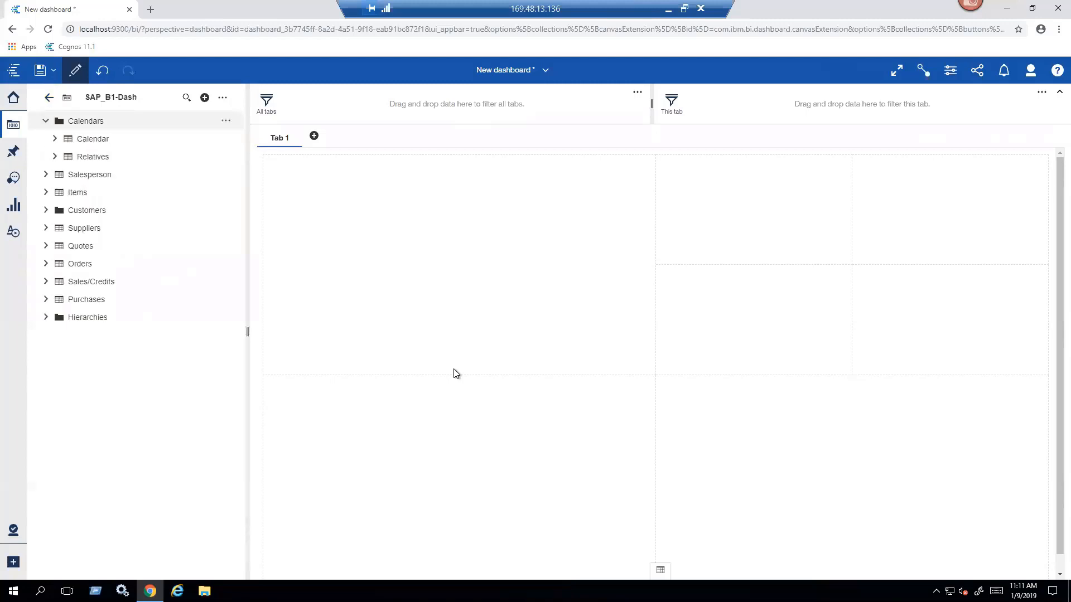
pyautogui.press('Down')
pyautogui.press('Right')
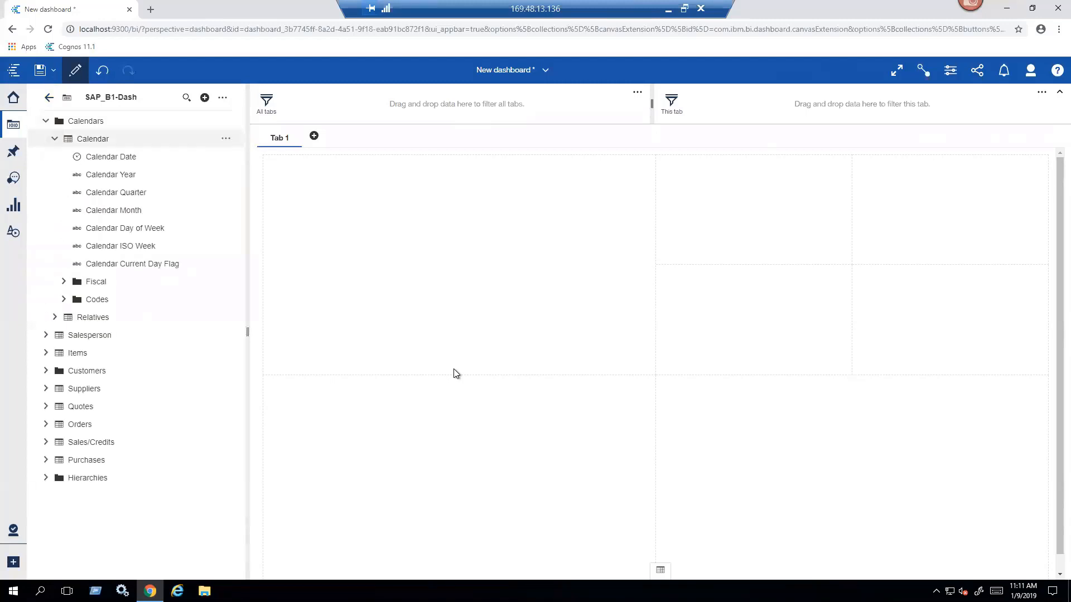
pyautogui.press('Down')
pyautogui.press('Down')
pyautogui.press('Down')
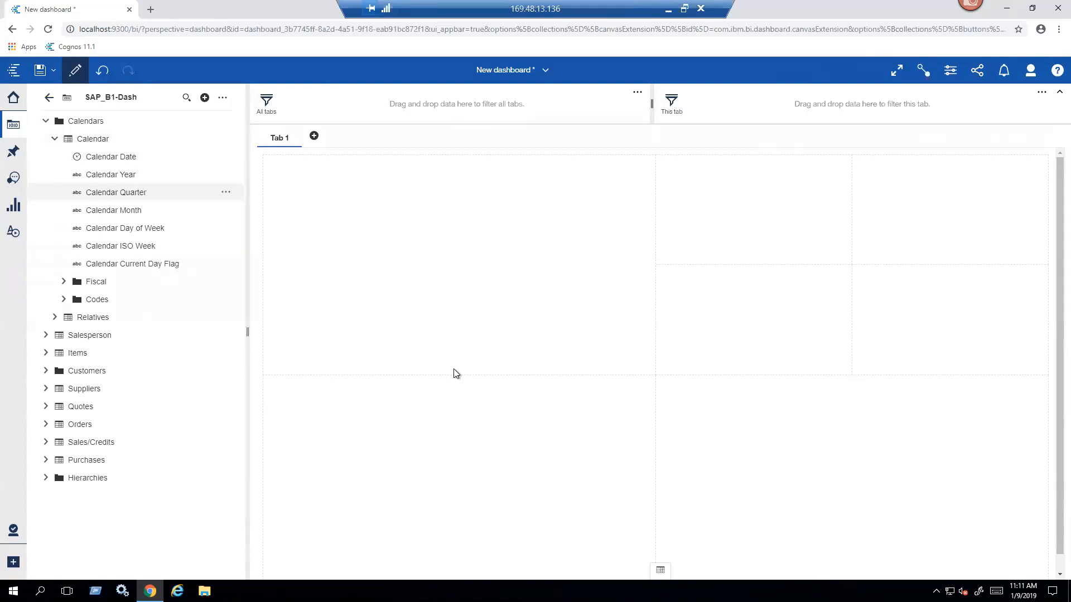
pyautogui.press('Down')
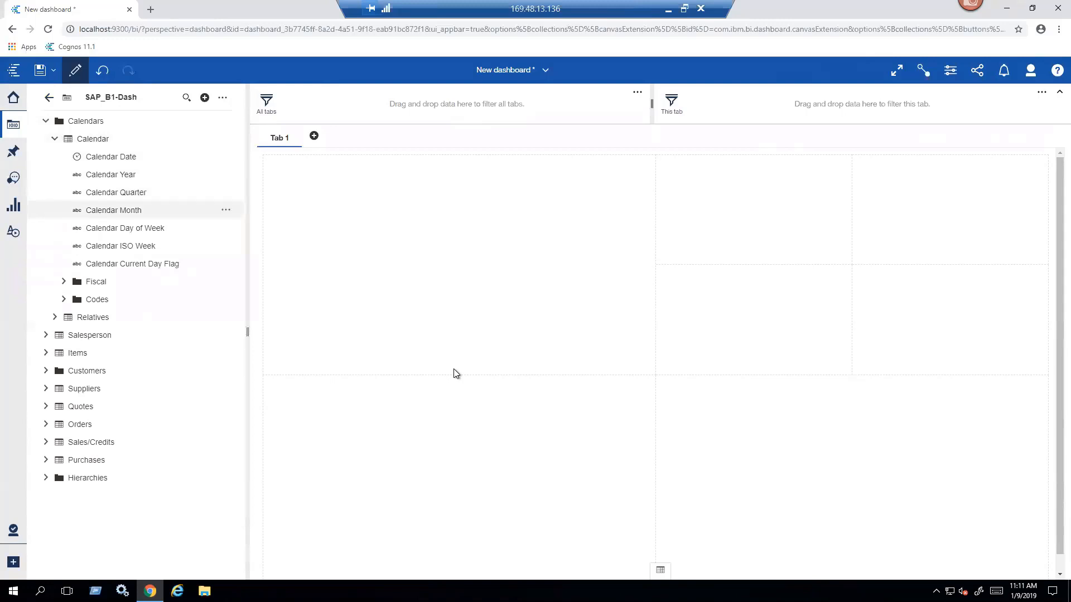
pyautogui.press('Down')
pyautogui.press('Down')
pyautogui.press('Down')
pyautogui.press('Down')
pyautogui.press('Down')
pyautogui.press('Down')
pyautogui.press('Down')
pyautogui.press('Right')
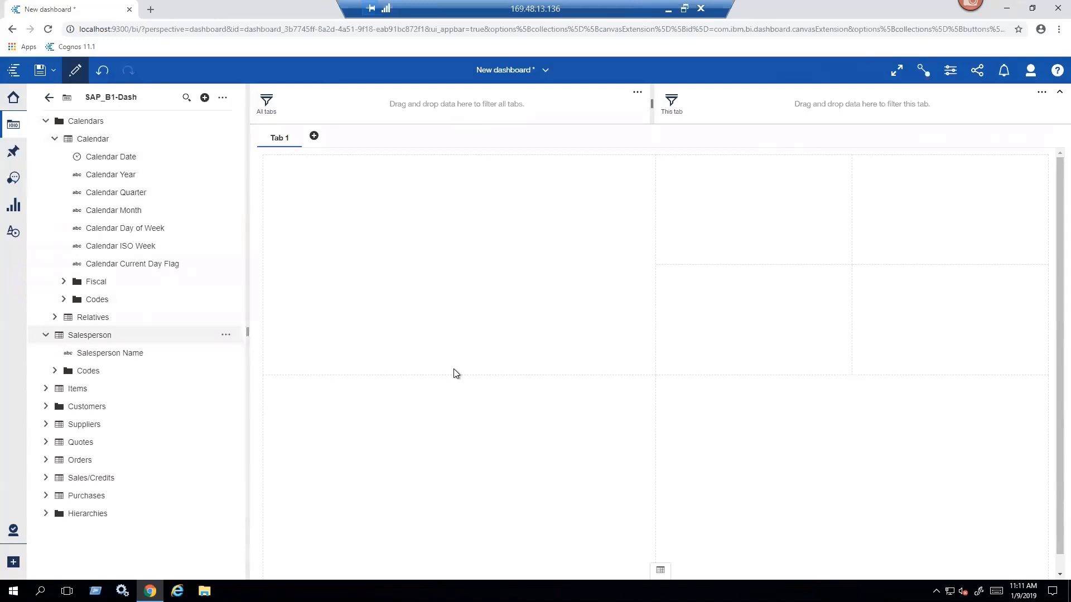
pyautogui.press('Down')
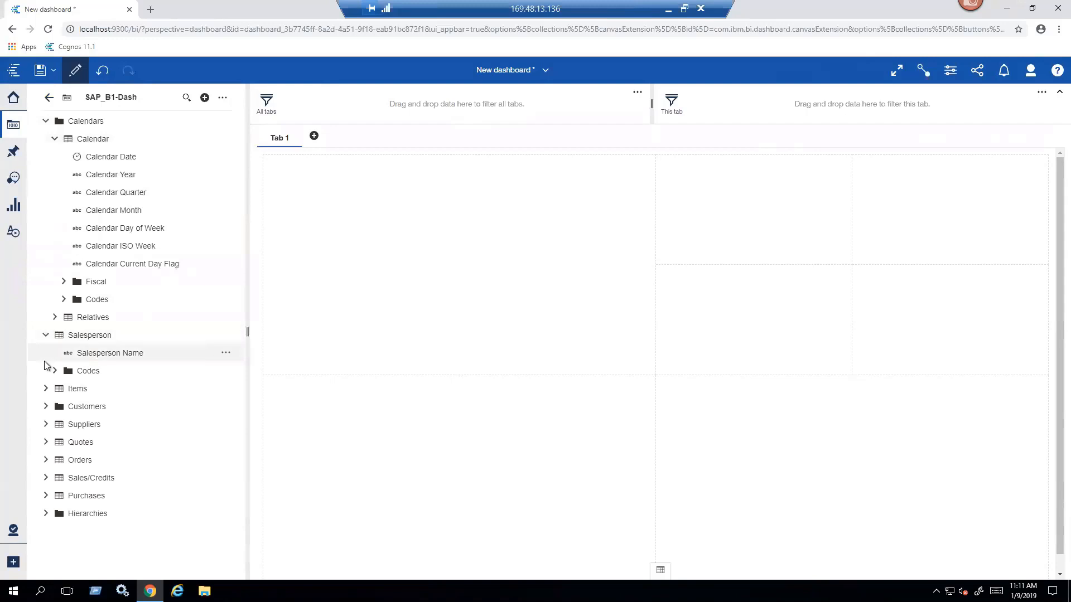
# Examine the General fields of Items and the General and Address fields of the BillTo table under Customers.
pyautogui.click(45, 391)
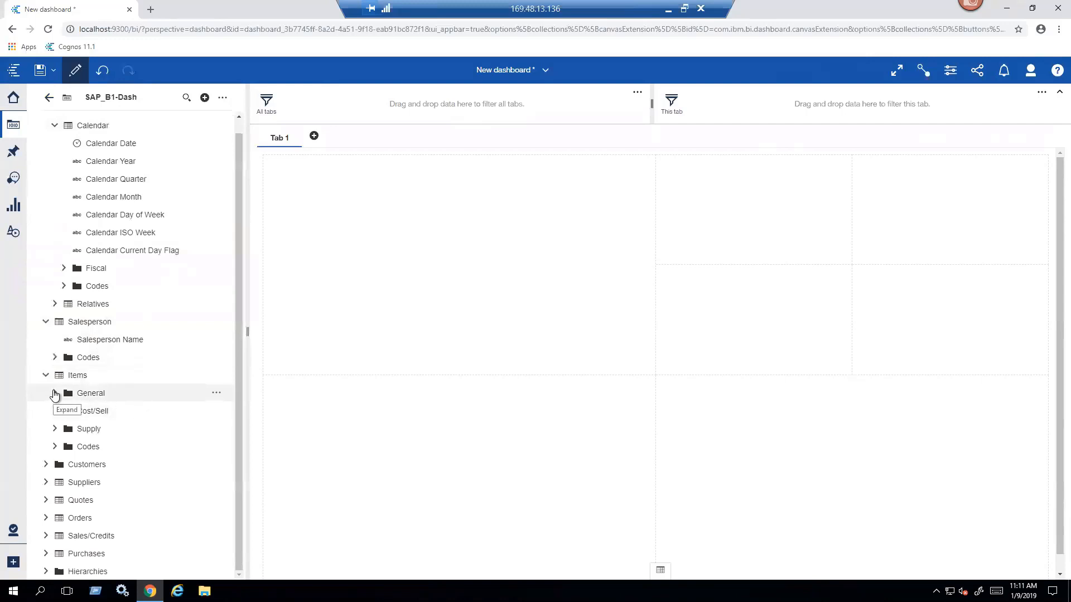
pyautogui.click(54, 393)
pyautogui.scroll(-1, 146, 390)
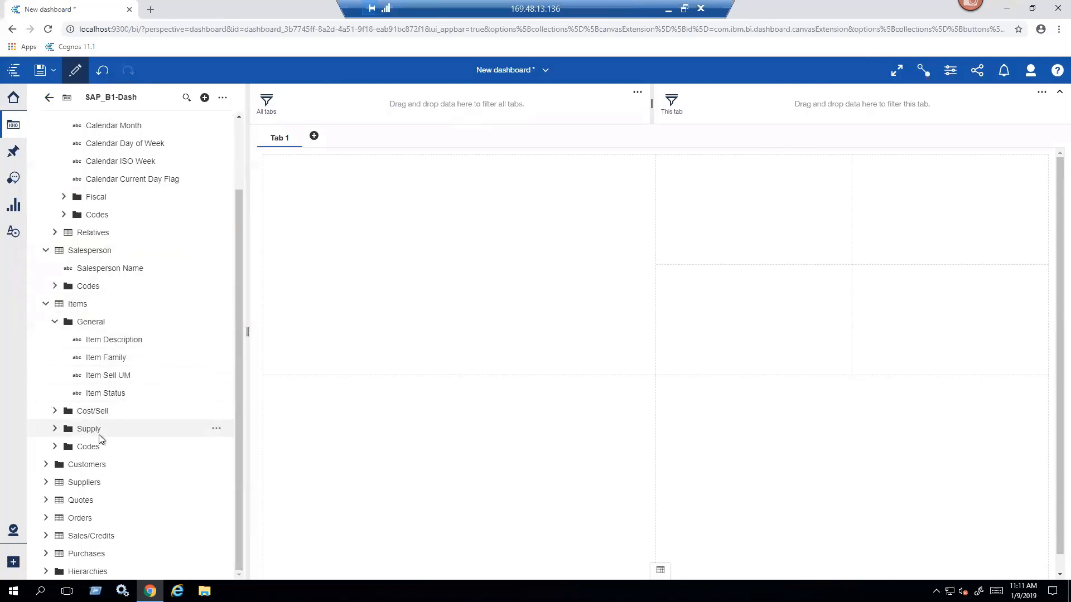
pyautogui.click(44, 465)
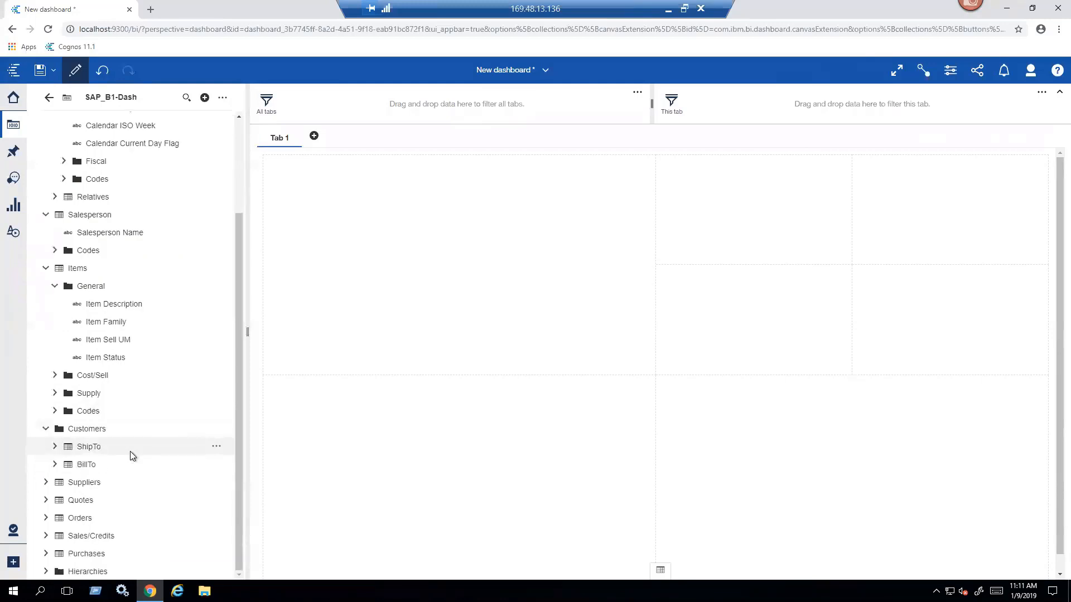
pyautogui.click(54, 465)
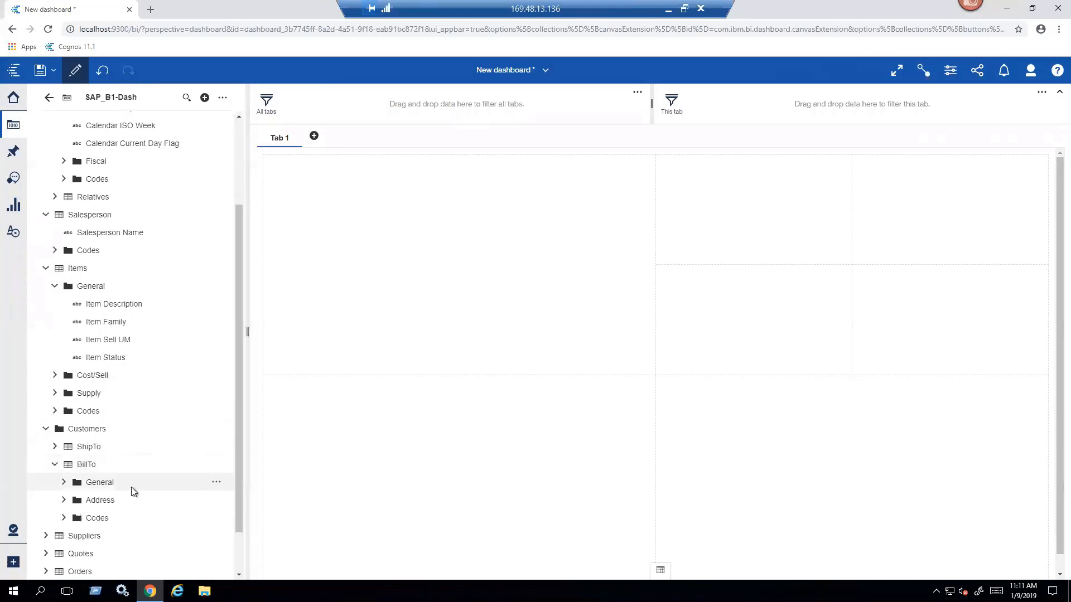
pyautogui.scroll(-1, 132, 486)
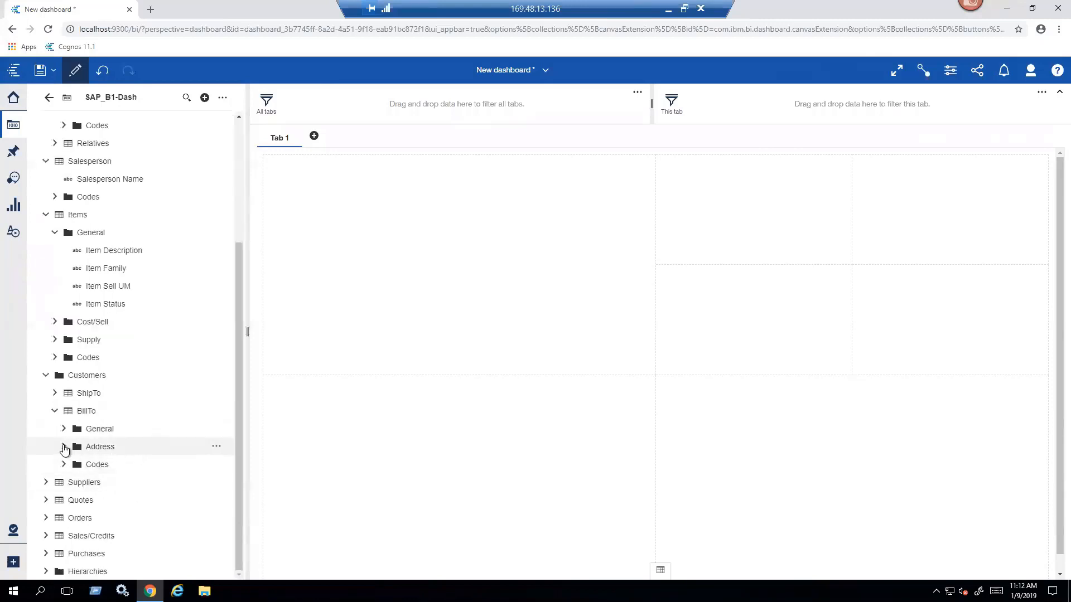
pyautogui.click(65, 447)
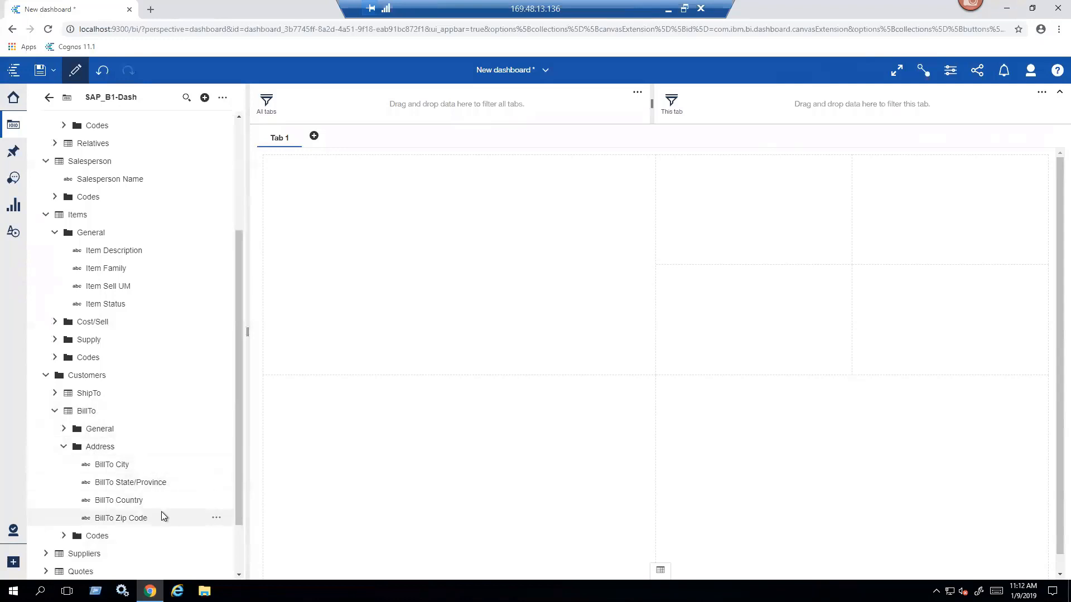
pyautogui.click(64, 434)
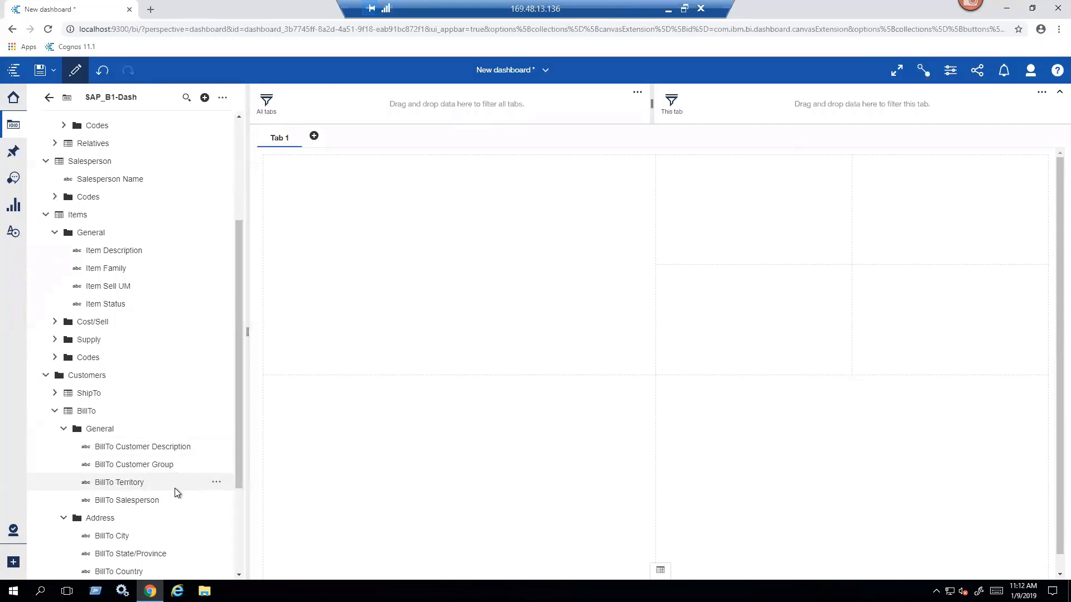
pyautogui.scroll(-3, 175, 488)
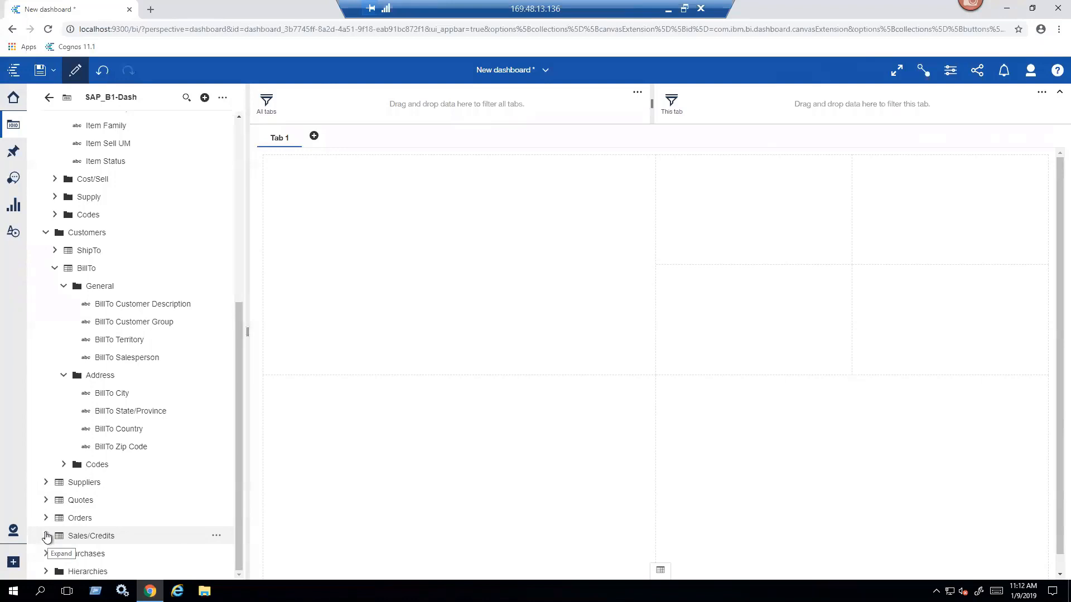
# Expand Sales/Credits in the source tree, including its Doc Info and Line Key Figures folders.
pyautogui.click(46, 537)
pyautogui.scroll(-2, 101, 524)
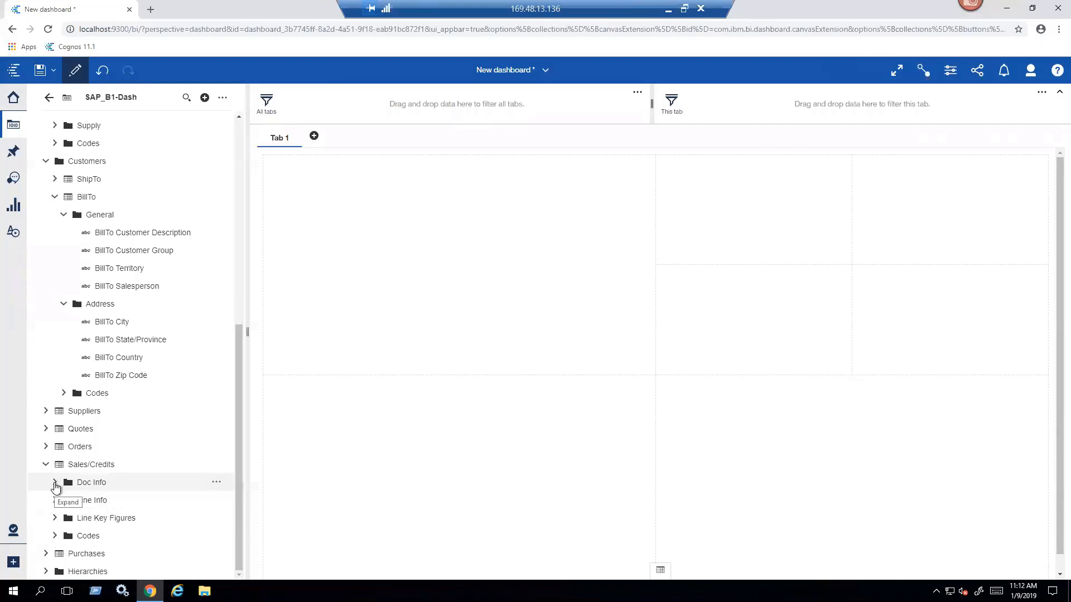
pyautogui.click(54, 483)
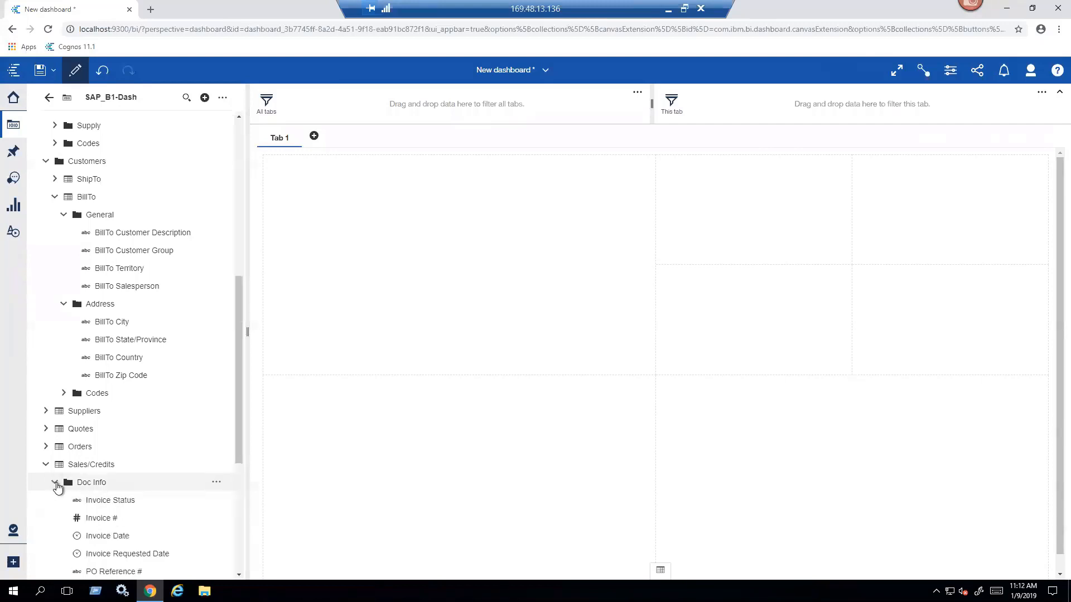
pyautogui.scroll(-3, 57, 485)
pyautogui.scroll(-2, 58, 487)
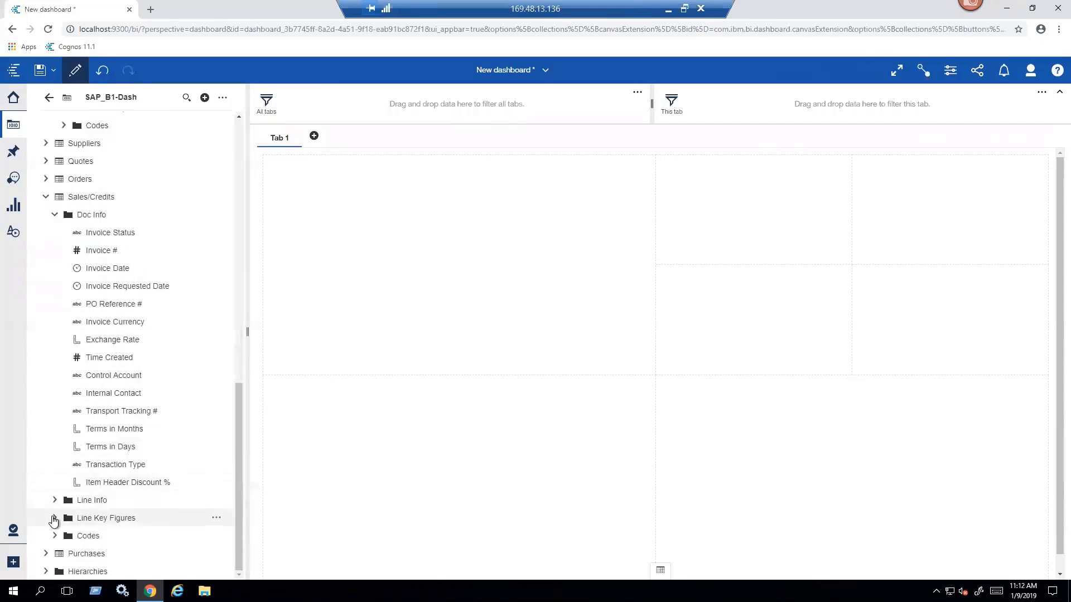
pyautogui.click(54, 519)
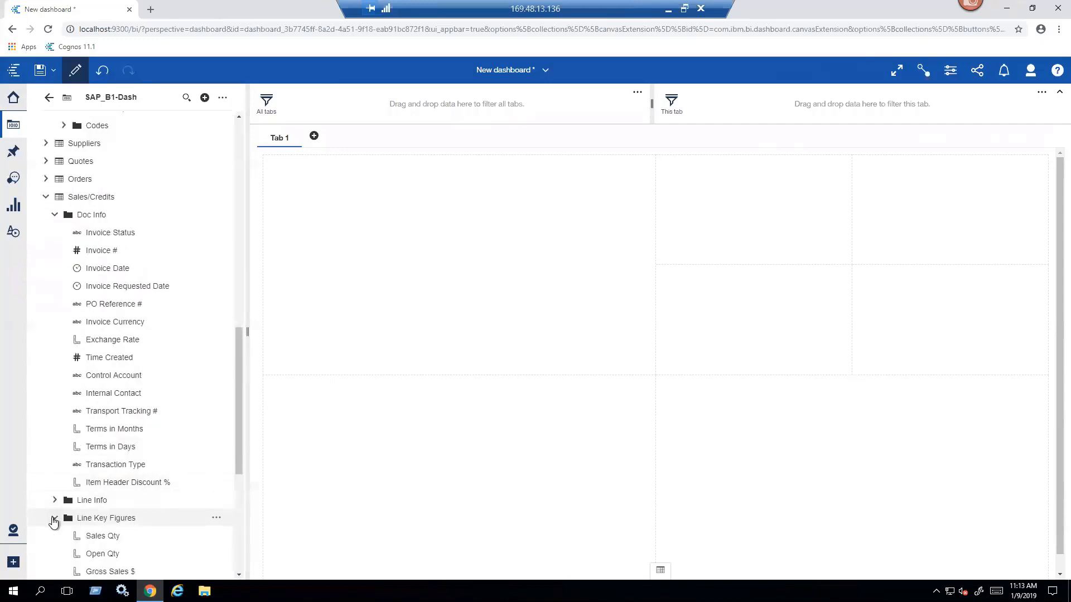
pyautogui.scroll(-4, 52, 518)
pyautogui.scroll(-1, 52, 517)
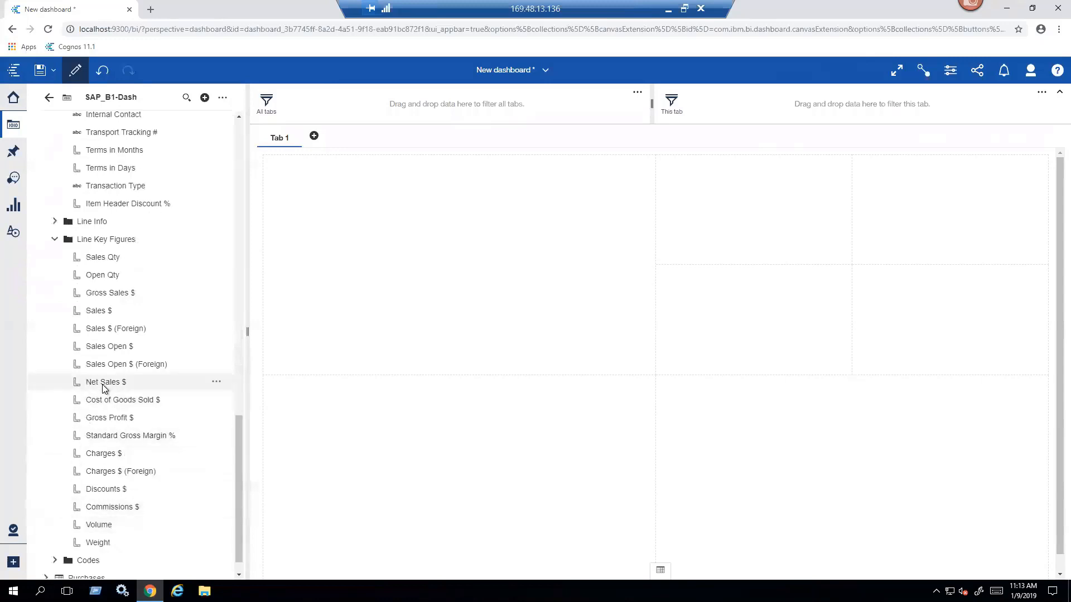
# Place Net Sales $, Gross Profit $, Discounts $ and Commissions $ in the four small cells, filling them row by row.
pyautogui.moveTo(104, 389); pyautogui.dragTo(748, 216)
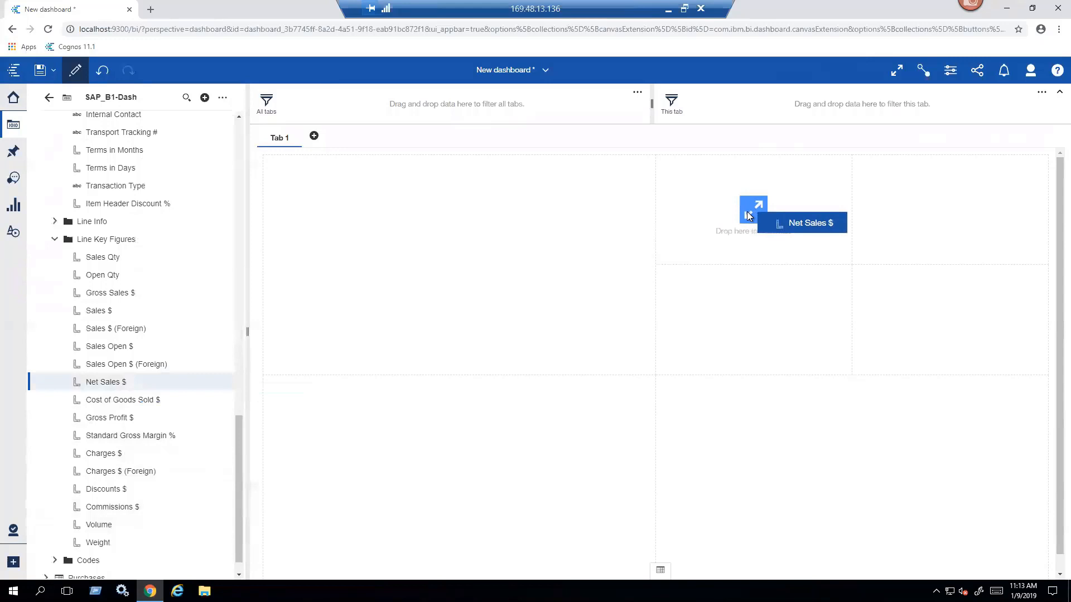
pyautogui.moveTo(748, 216); pyautogui.dragTo(748, 215)
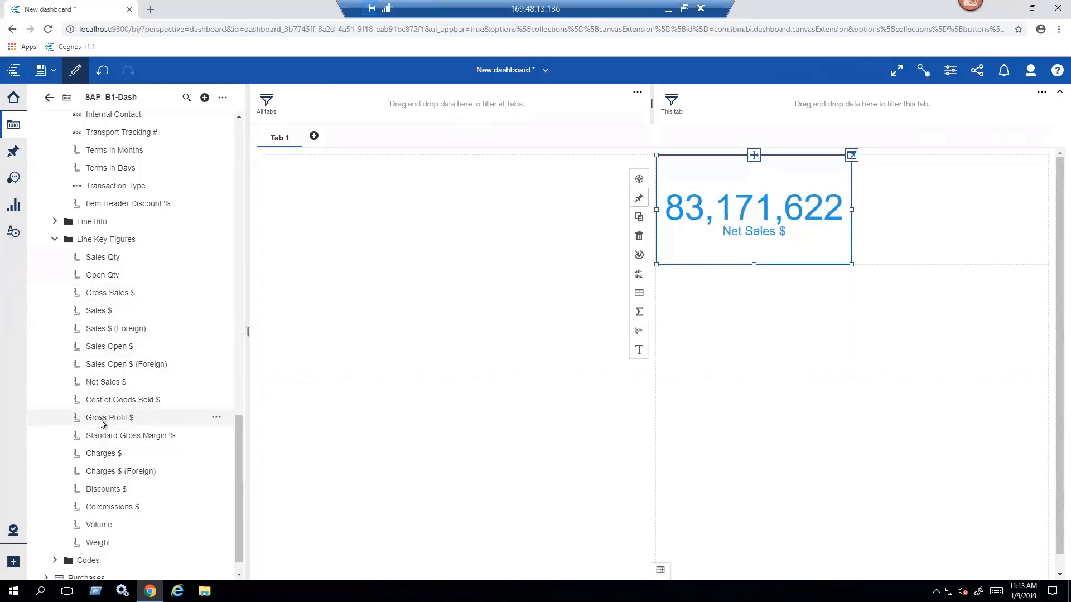
pyautogui.moveTo(102, 419); pyautogui.dragTo(820, 257)
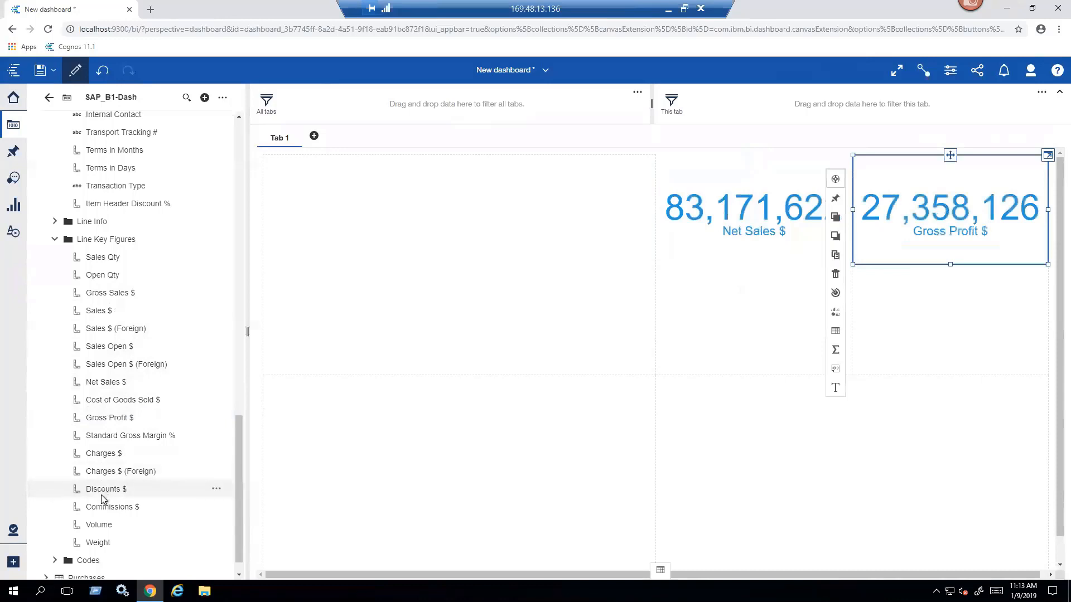
pyautogui.moveTo(101, 494); pyautogui.dragTo(755, 326)
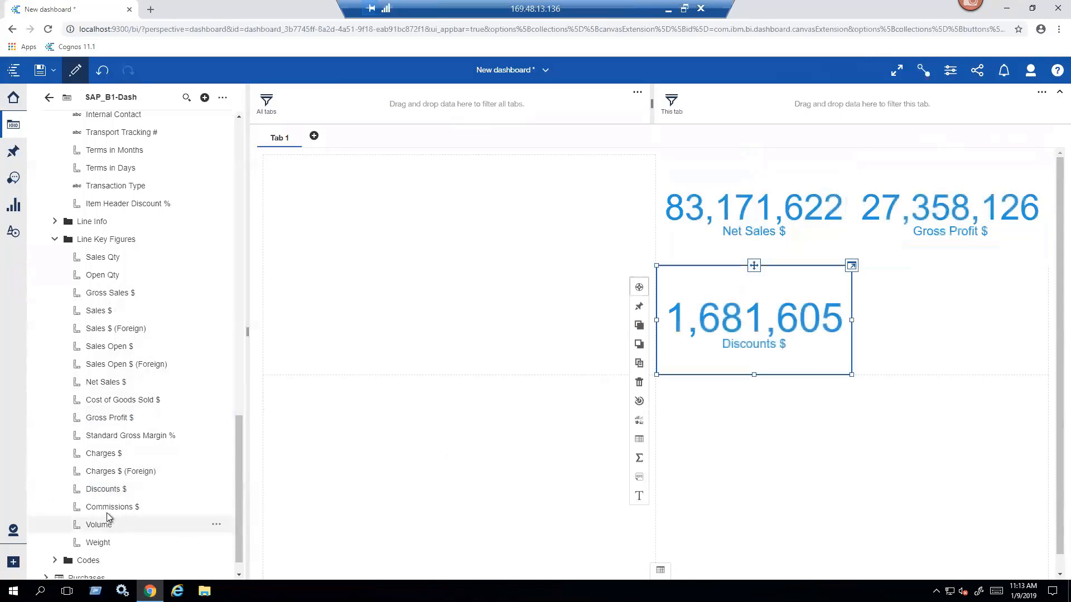
pyautogui.moveTo(108, 512); pyautogui.dragTo(698, 428)
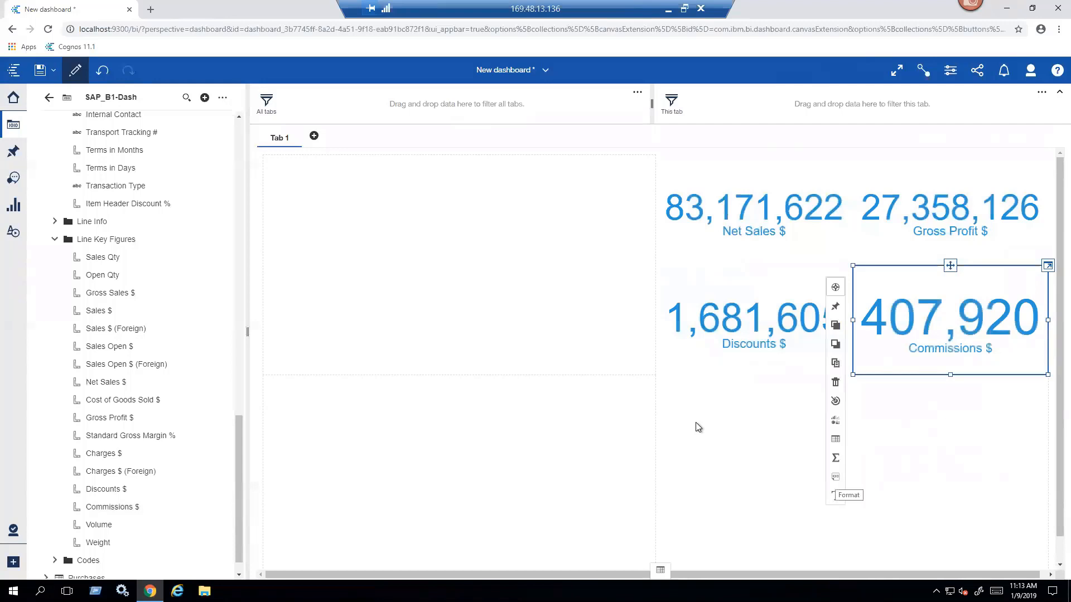
# Format the Commissions $ value as an abbreviated number.
pyautogui.click(835, 495)
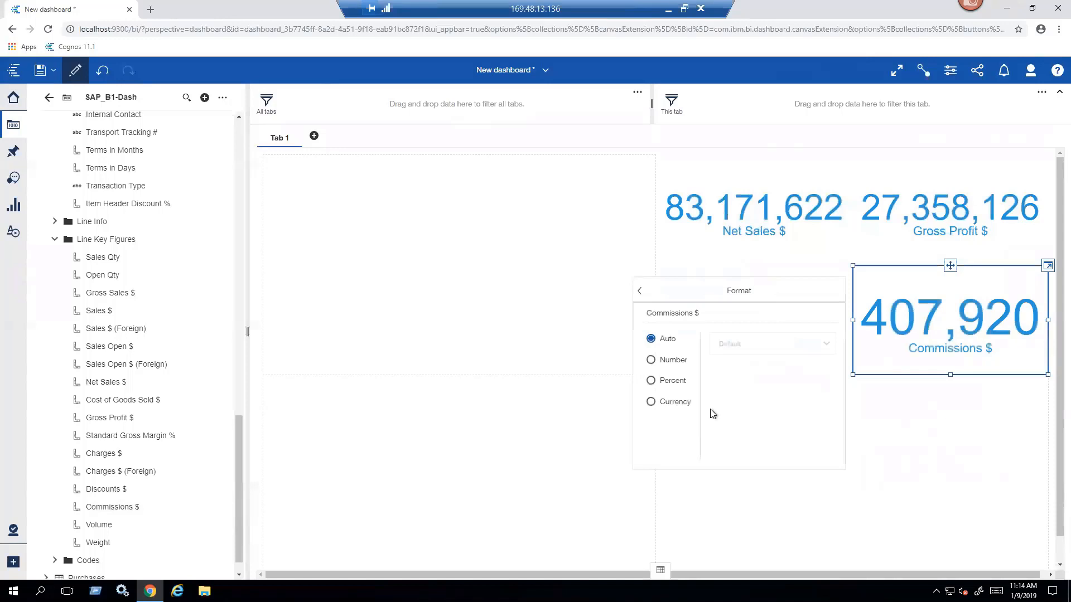
pyautogui.click(673, 364)
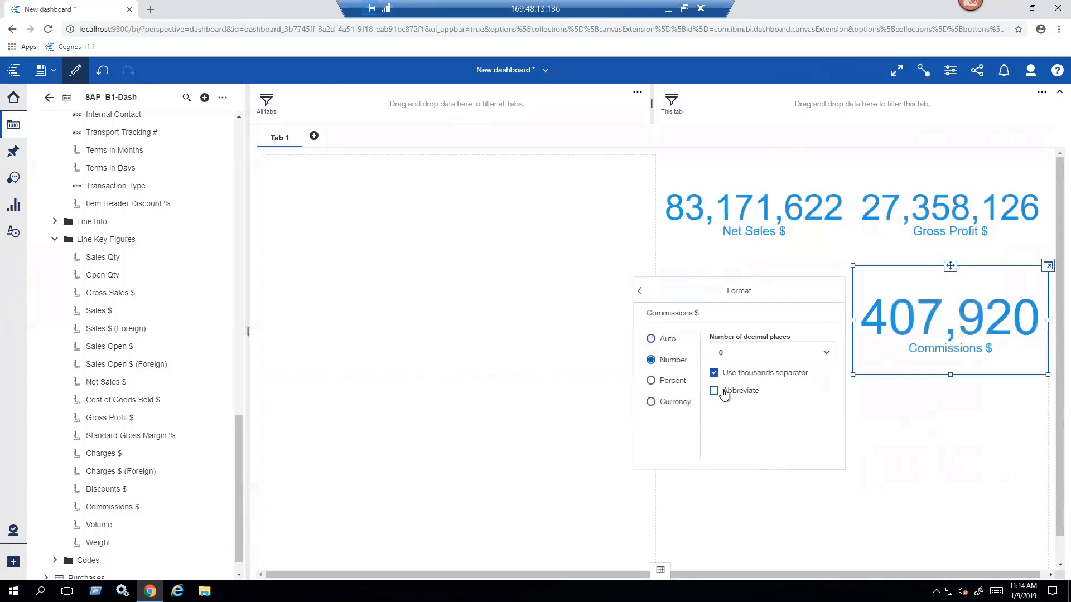
pyautogui.click(715, 391)
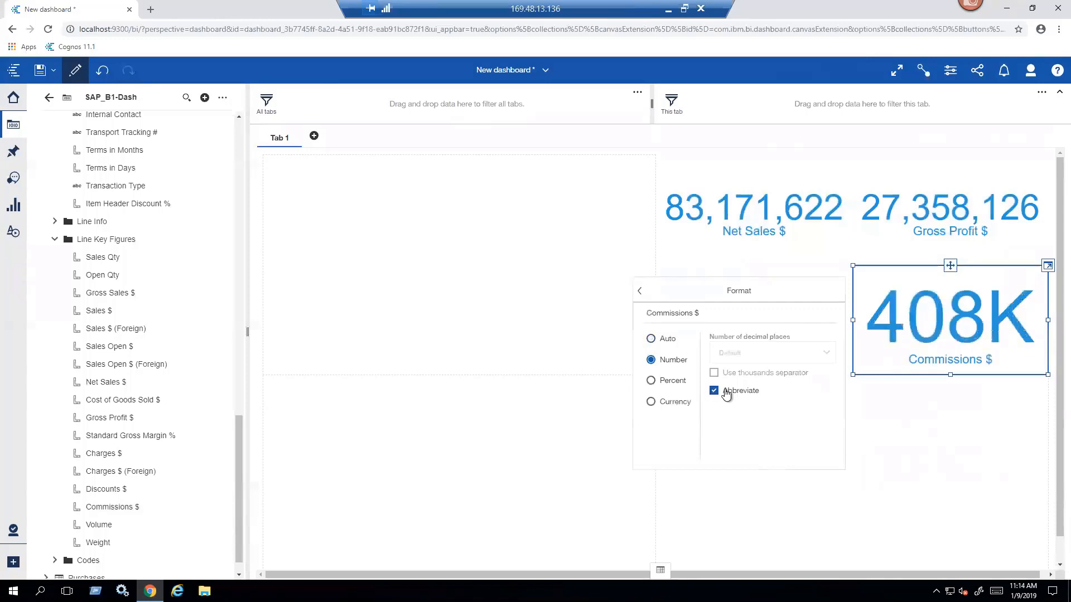
pyautogui.press('Escape')
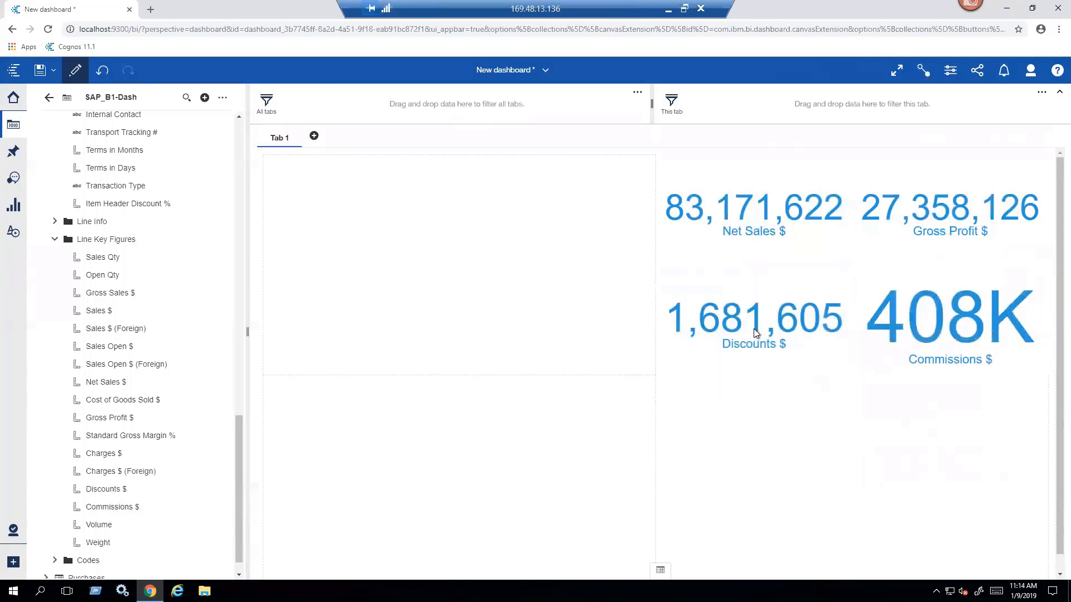
# Format the Gross Profit $ value as an abbreviated number.
pyautogui.click(872, 291)
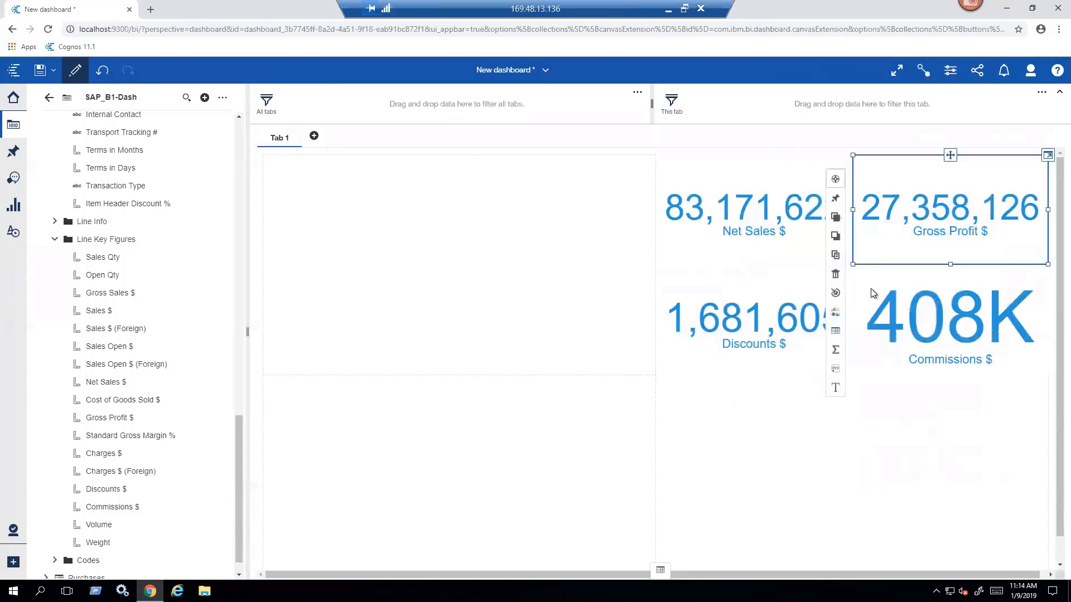
pyautogui.click(836, 369)
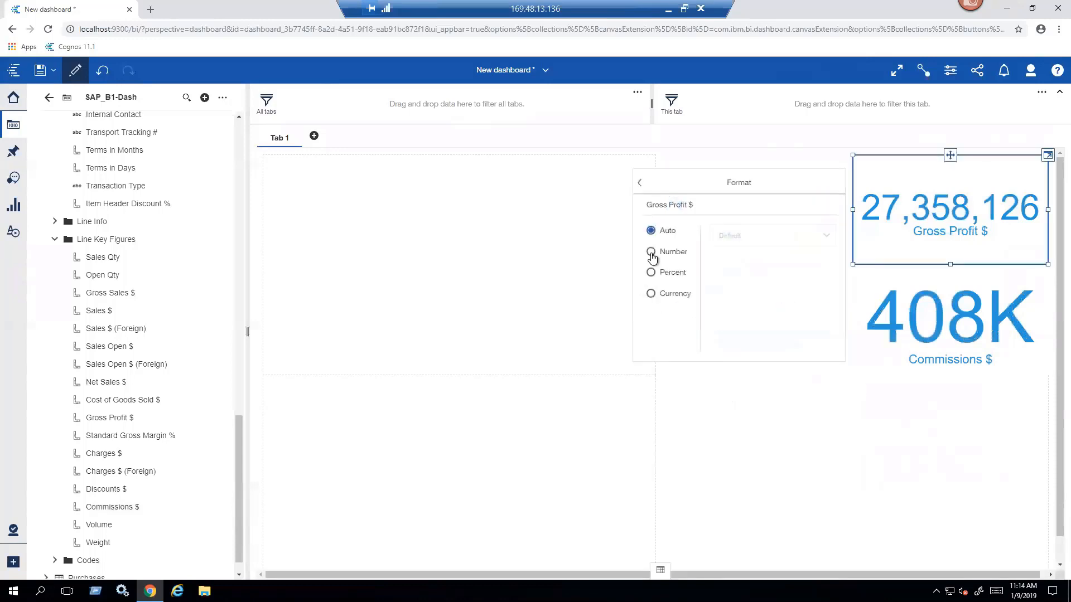
pyautogui.click(651, 252)
pyautogui.click(714, 282)
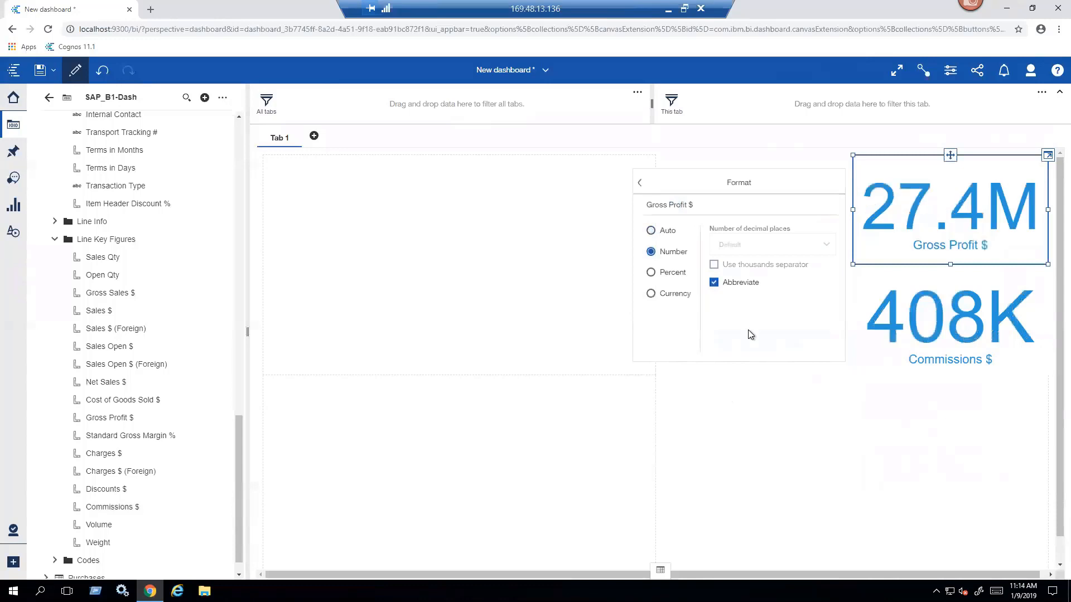
pyautogui.click(748, 332)
# Format the Net Sales $ value as an abbreviated number.
pyautogui.click(745, 213)
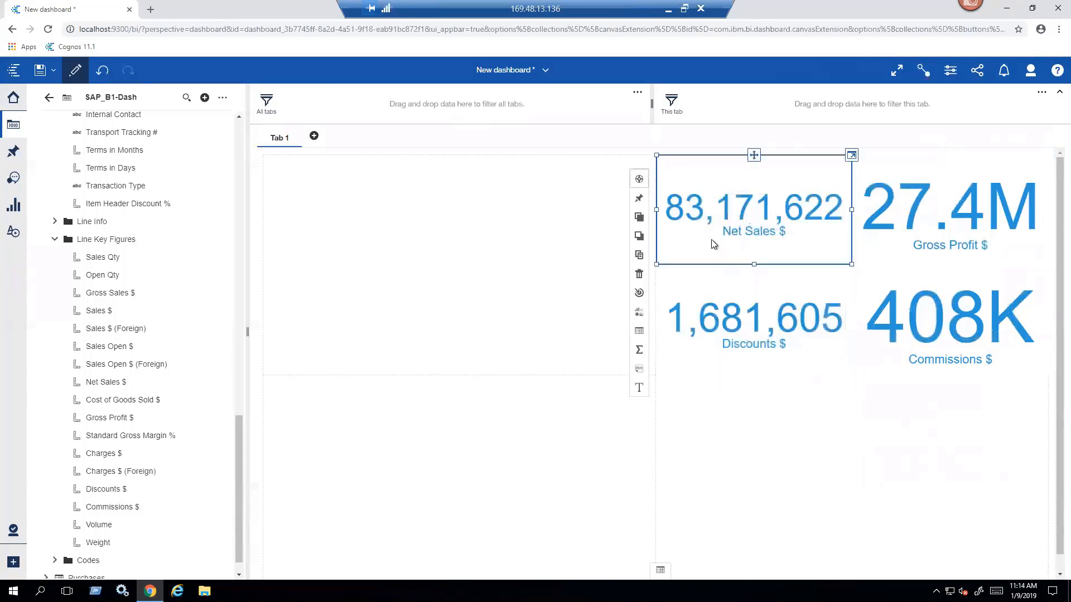
pyautogui.click(639, 368)
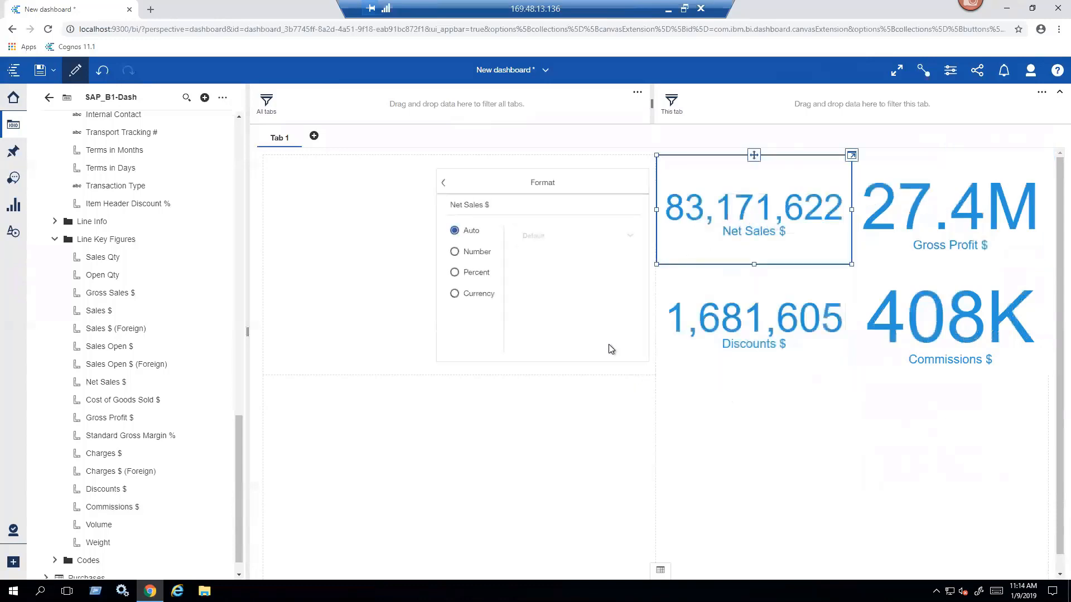
pyautogui.click(471, 255)
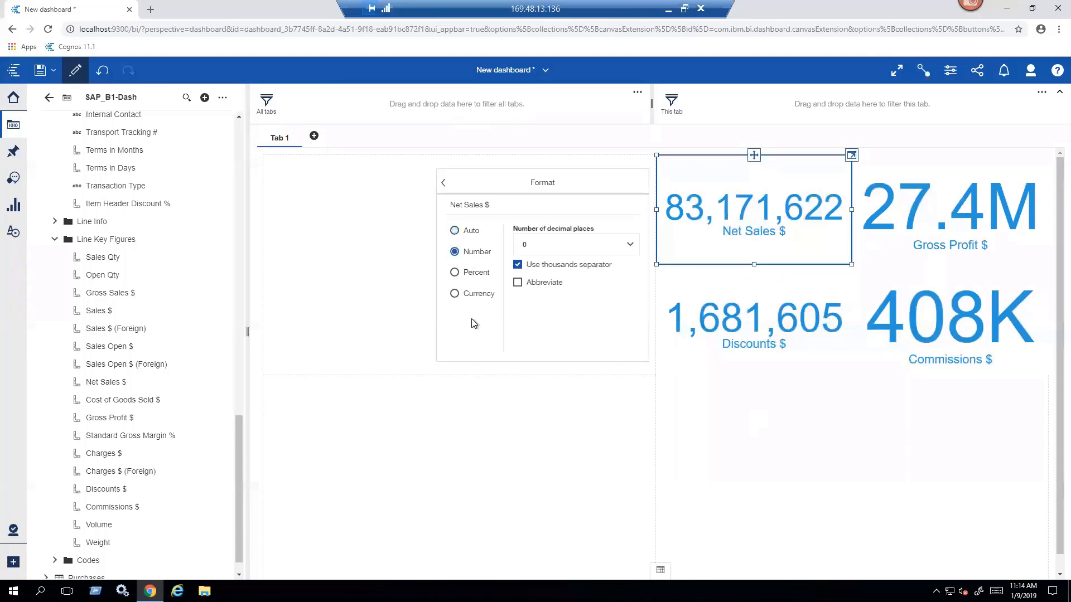
pyautogui.click(516, 282)
pyautogui.click(752, 424)
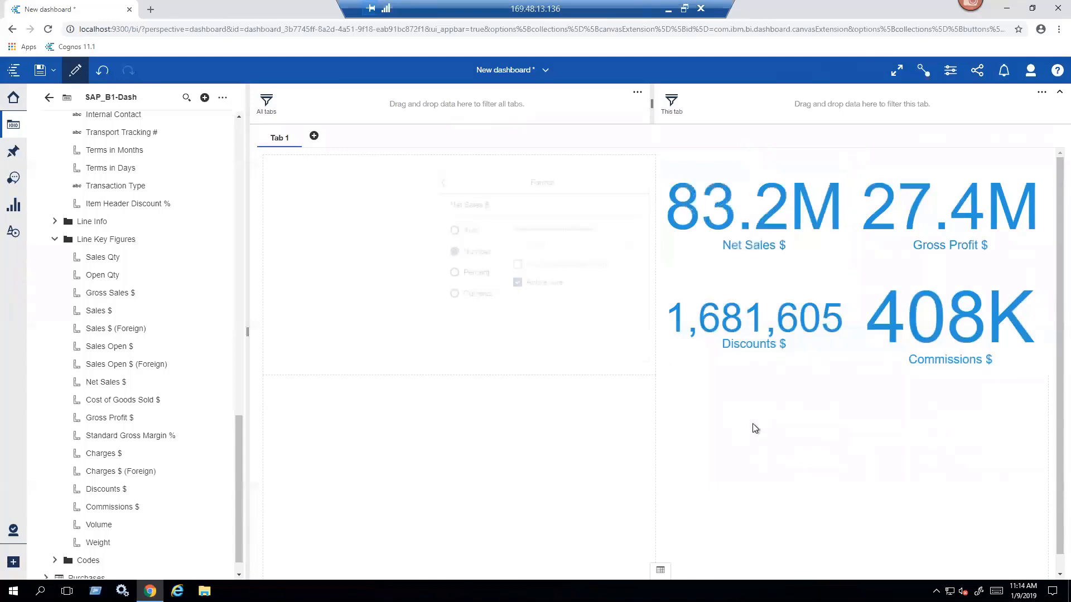
# Format the Discounts $ value as an abbreviated number.
pyautogui.moveTo(757, 311)
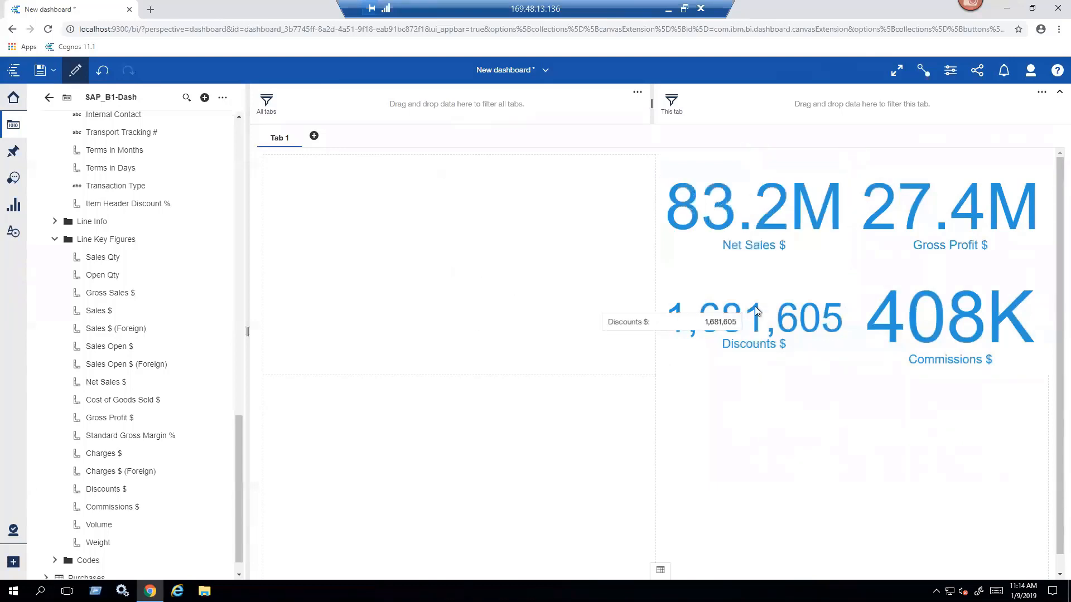
pyautogui.scroll(-1, 756, 311)
pyautogui.click(756, 311)
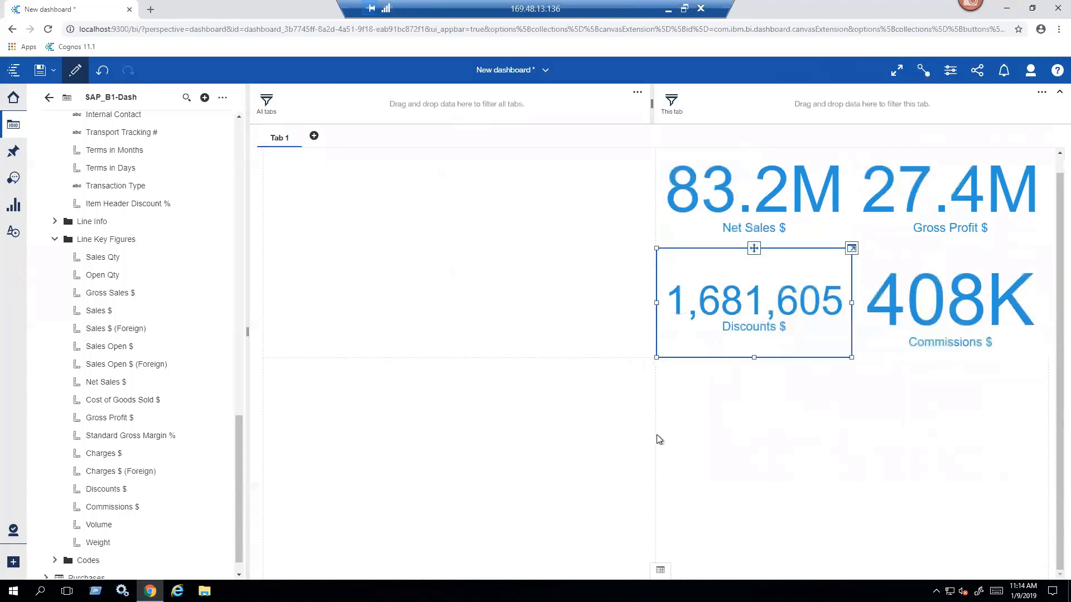
pyautogui.click(710, 306)
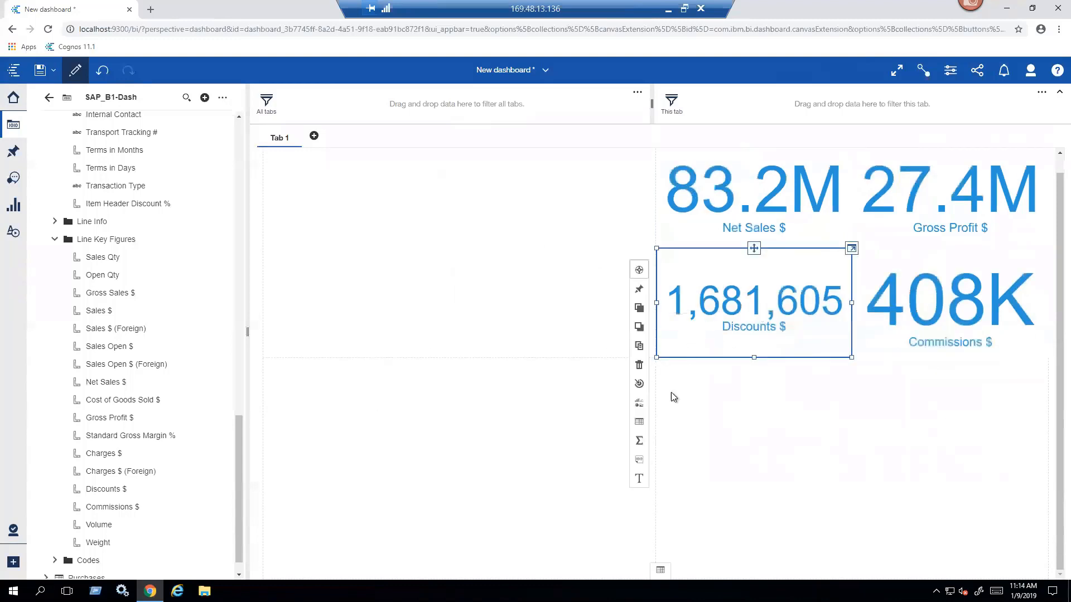
pyautogui.click(640, 461)
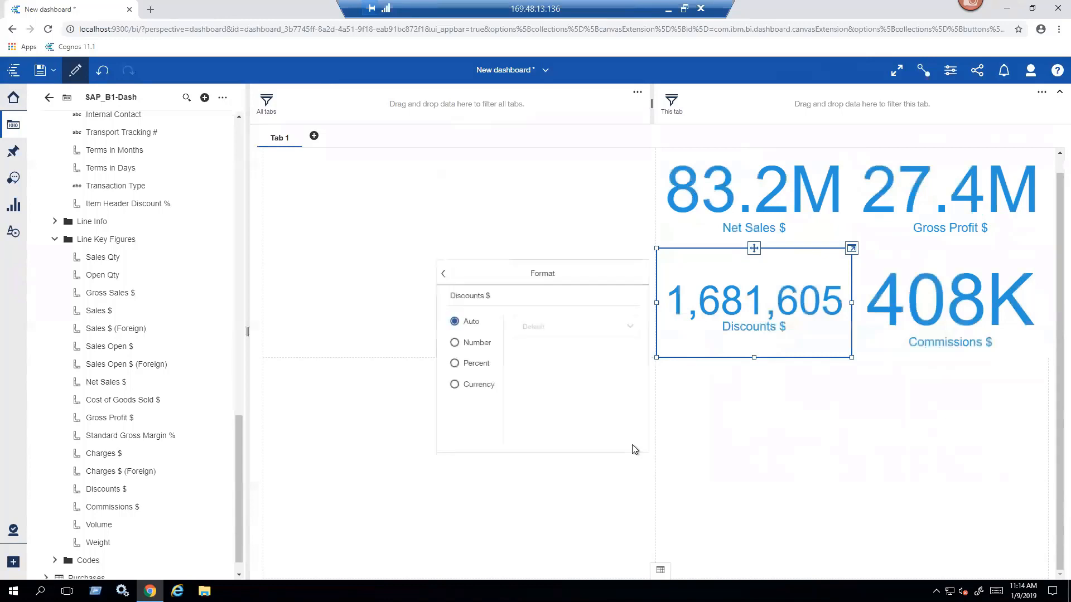
pyautogui.click(455, 342)
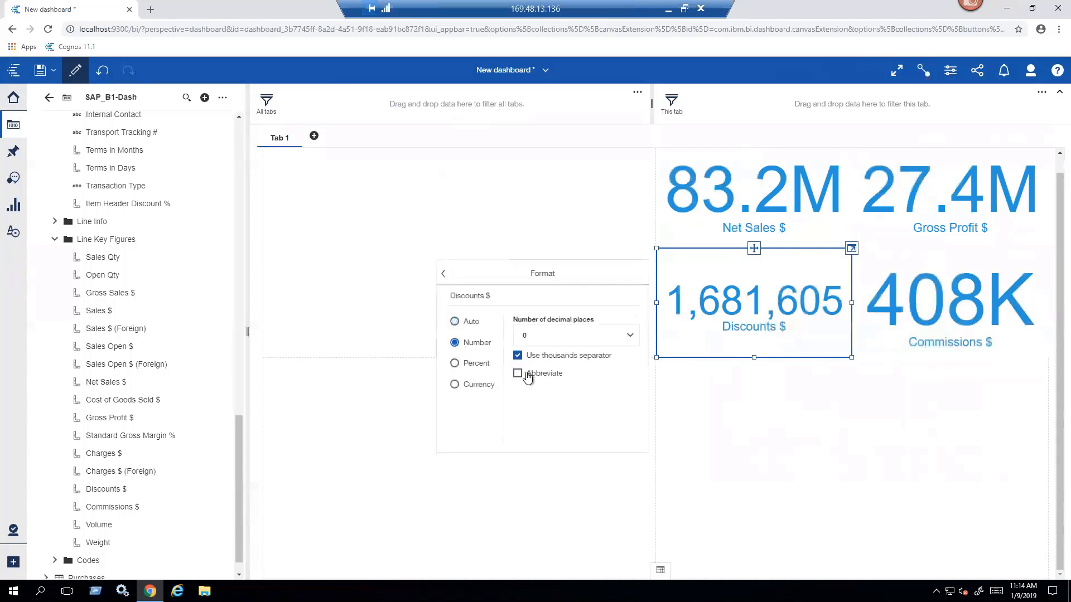
pyautogui.click(732, 430)
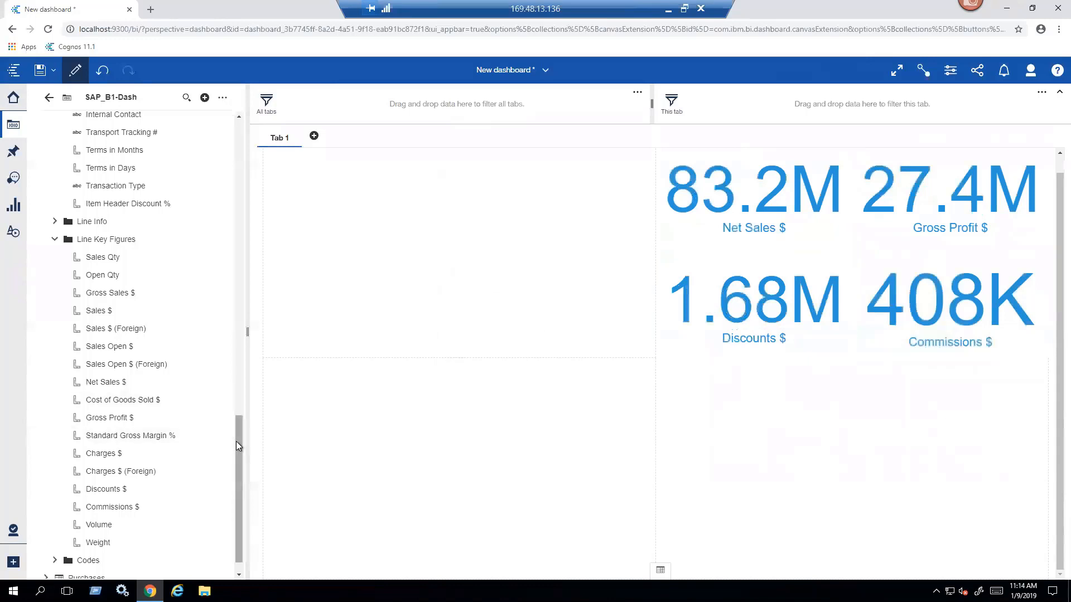
# Place an Item Family list below the Commissions $ tile and narrow it from its inner edge to leave room for a second list.
pyautogui.scroll(8, 236, 441)
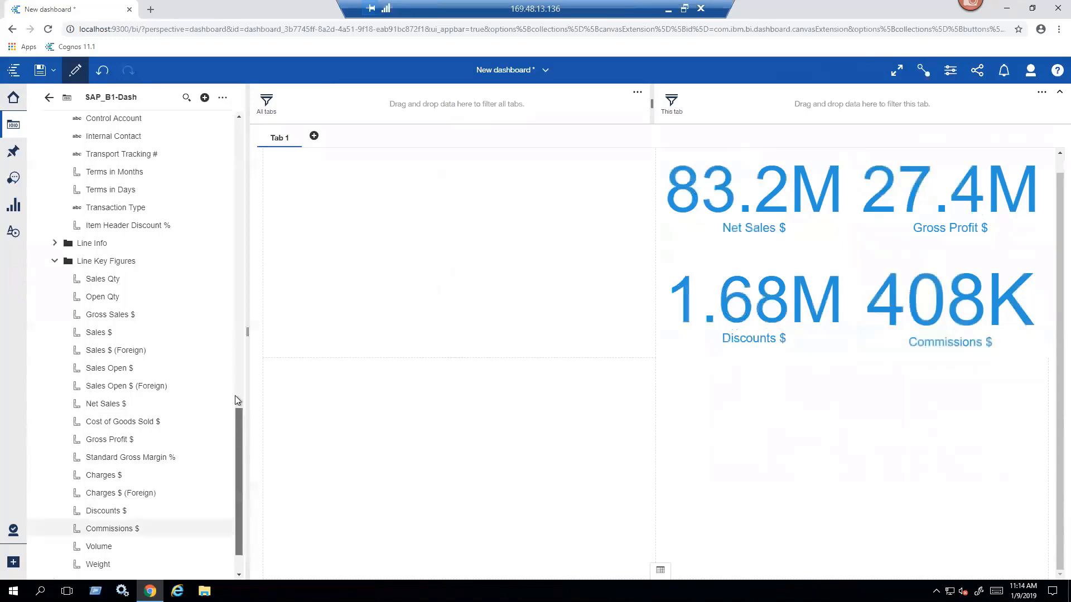
pyautogui.scroll(5, 233, 370)
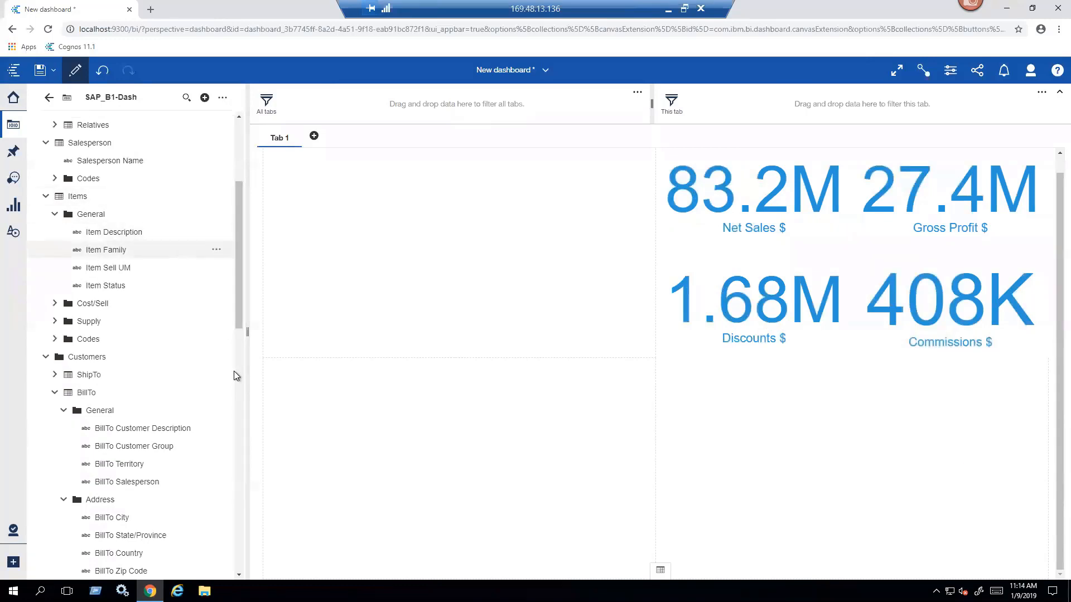
pyautogui.moveTo(106, 250)
pyautogui.mouseDown()
pyautogui.moveTo(700, 365)
pyautogui.moveTo(903, 386)
pyautogui.moveTo(901, 375)
pyautogui.mouseUp()
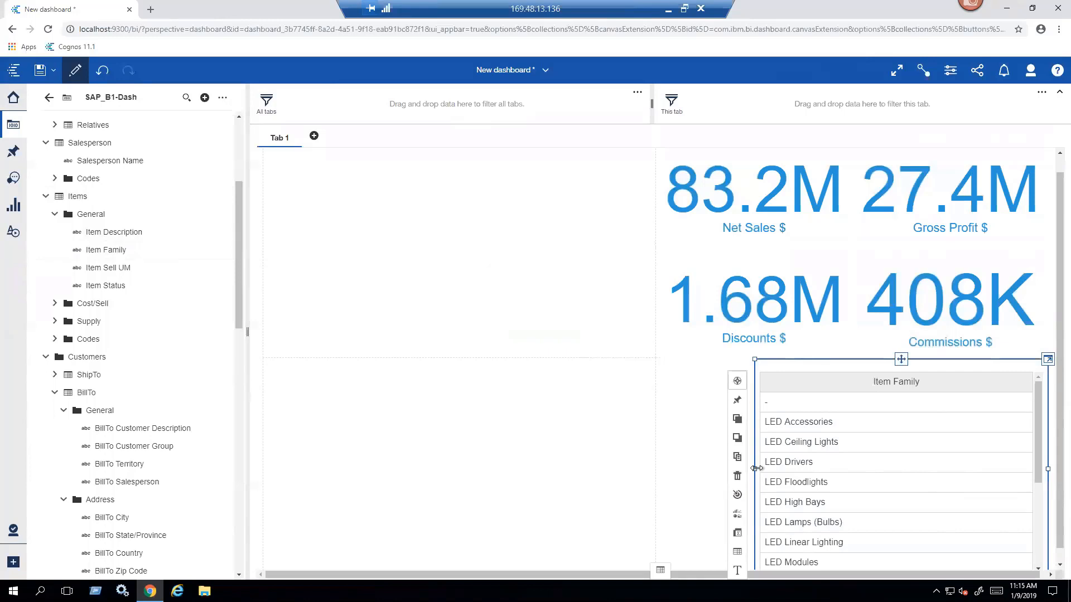
pyautogui.moveTo(755, 469)
pyautogui.mouseDown()
pyautogui.moveTo(889, 469)
pyautogui.moveTo(756, 469)
pyautogui.mouseUp()
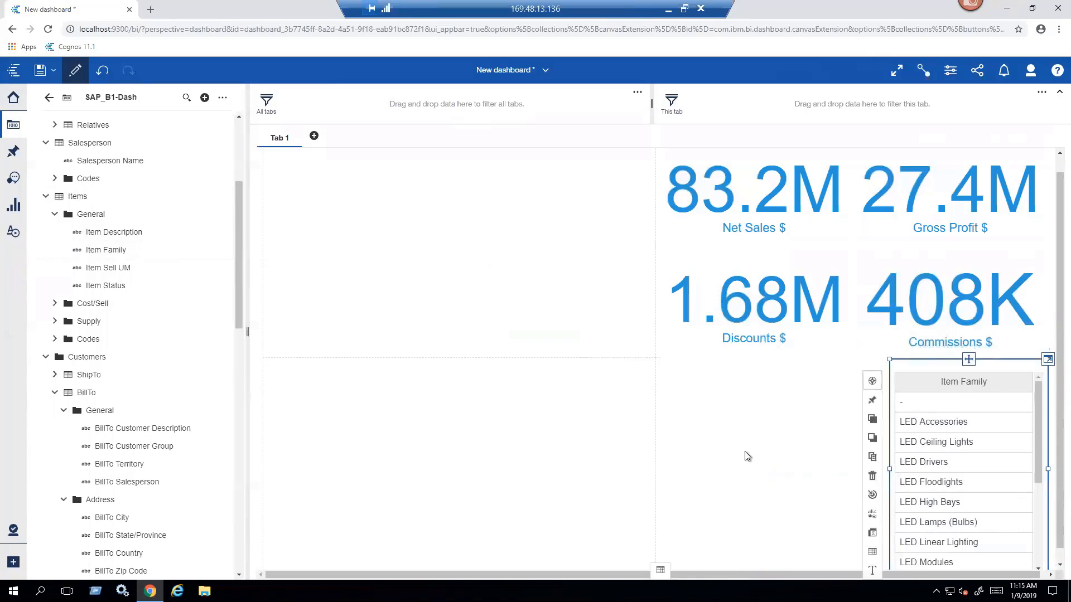
pyautogui.click(746, 457)
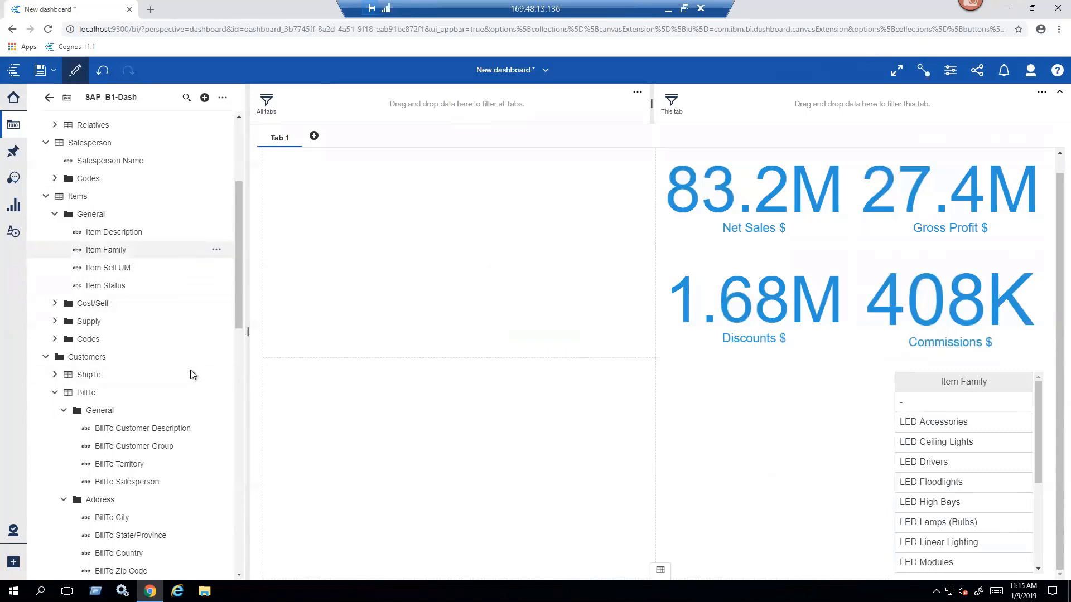
# Place a Salesperson Name list below the Discounts $ tile and narrow it so it clears the Item Family list.
pyautogui.moveTo(110, 161); pyautogui.dragTo(680, 378)
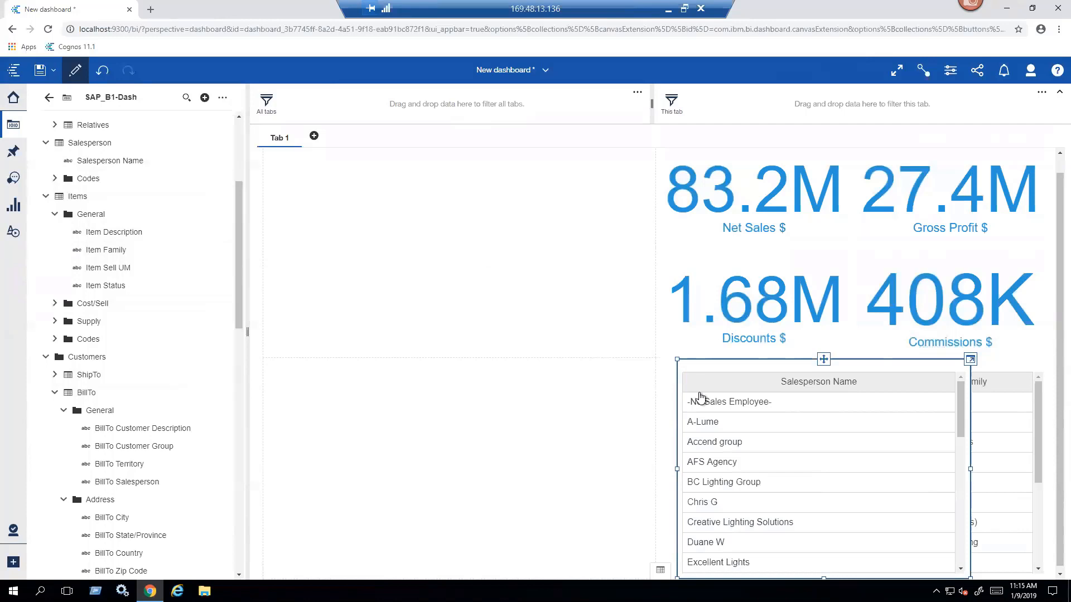
pyautogui.moveTo(970, 469); pyautogui.dragTo(853, 469)
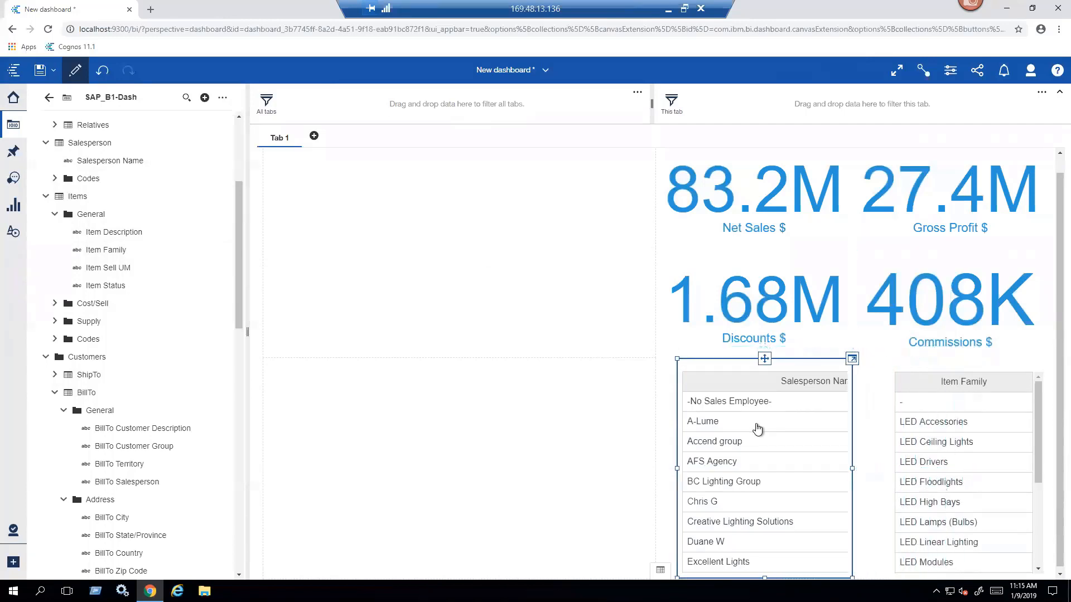
pyautogui.click(466, 453)
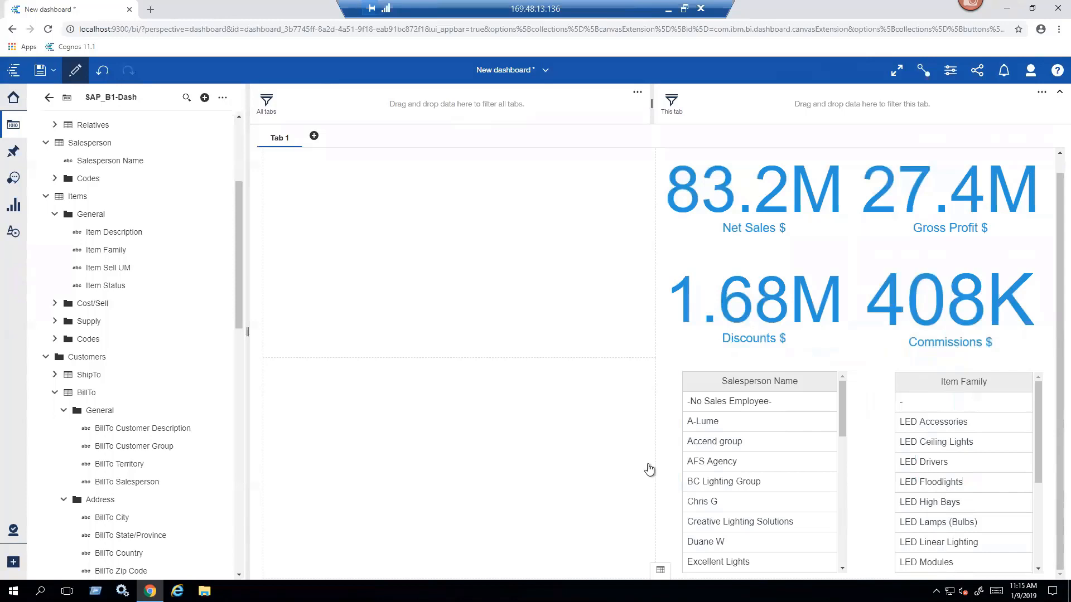
# Filter the dashboard by the LED Drivers item family, AFS Agency and the salesperson two rows below Accend group.
pyautogui.click(932, 462)
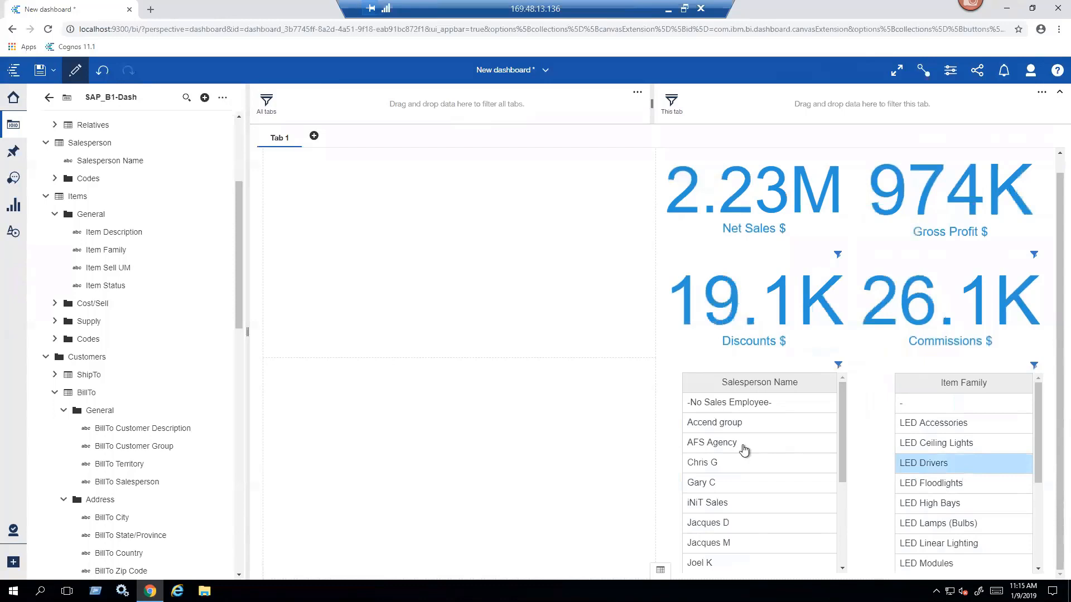
pyautogui.moveTo(751, 447); pyautogui.dragTo(752, 449)
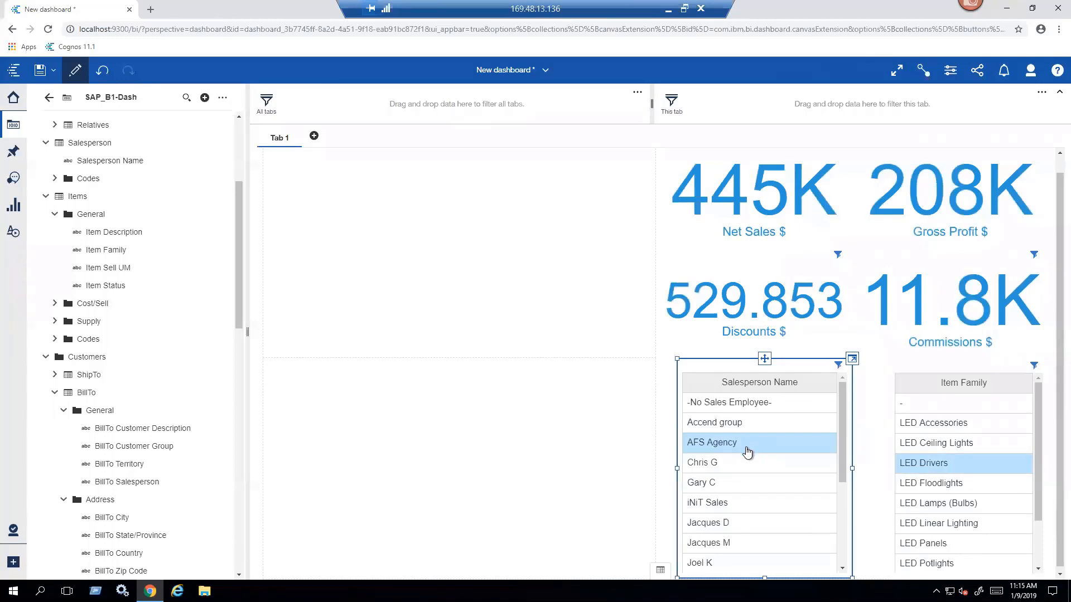
pyautogui.moveTo(732, 471); pyautogui.dragTo(731, 470)
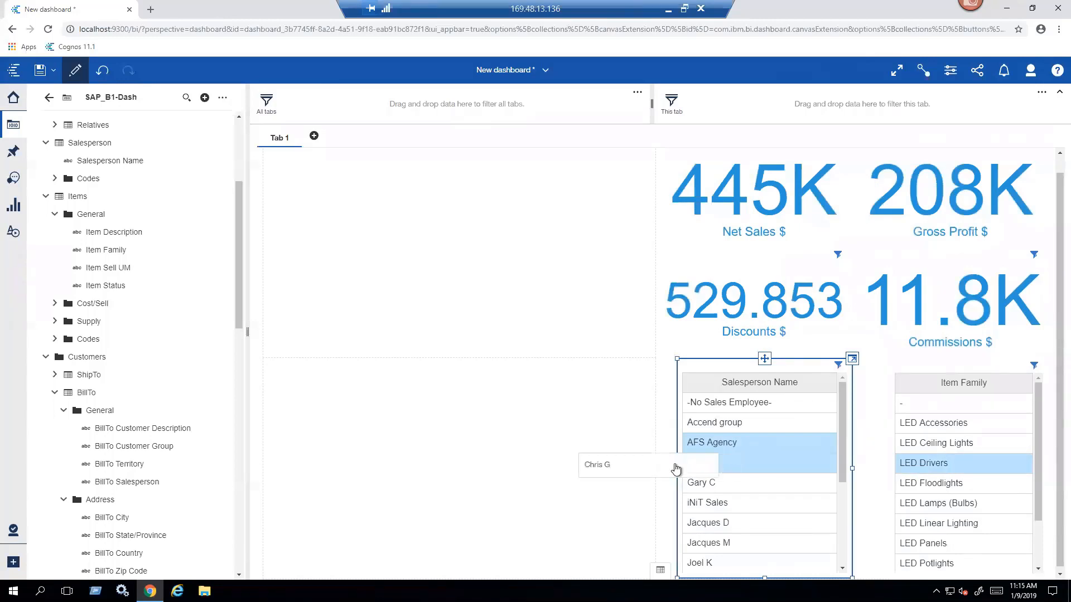
pyautogui.click(383, 442)
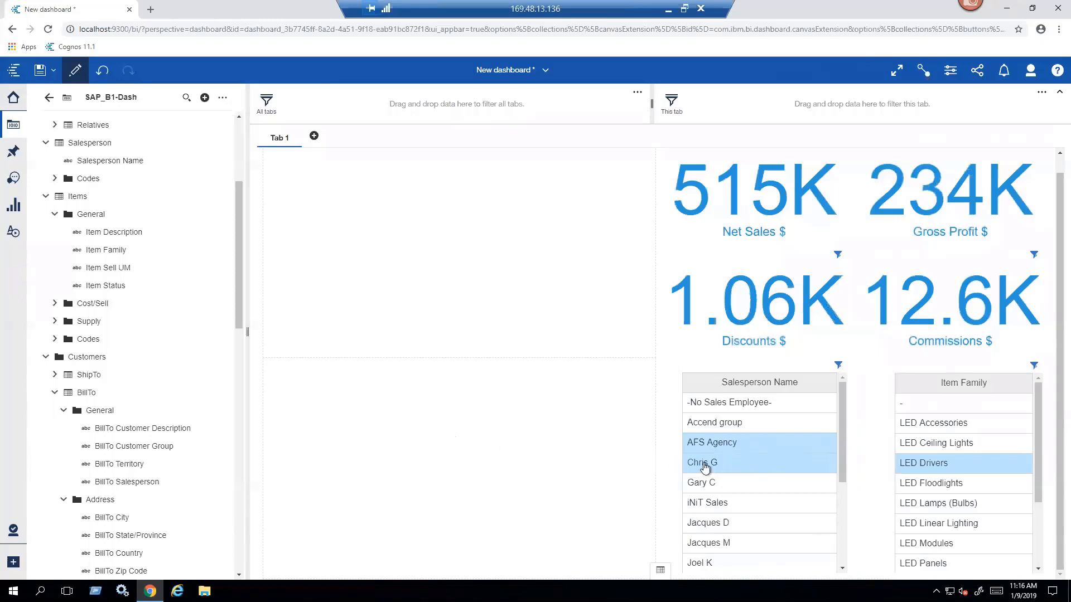
# Deselect both salespeople and delete the Item Family filter to clear all dashboard filtering.
pyautogui.click(745, 470)
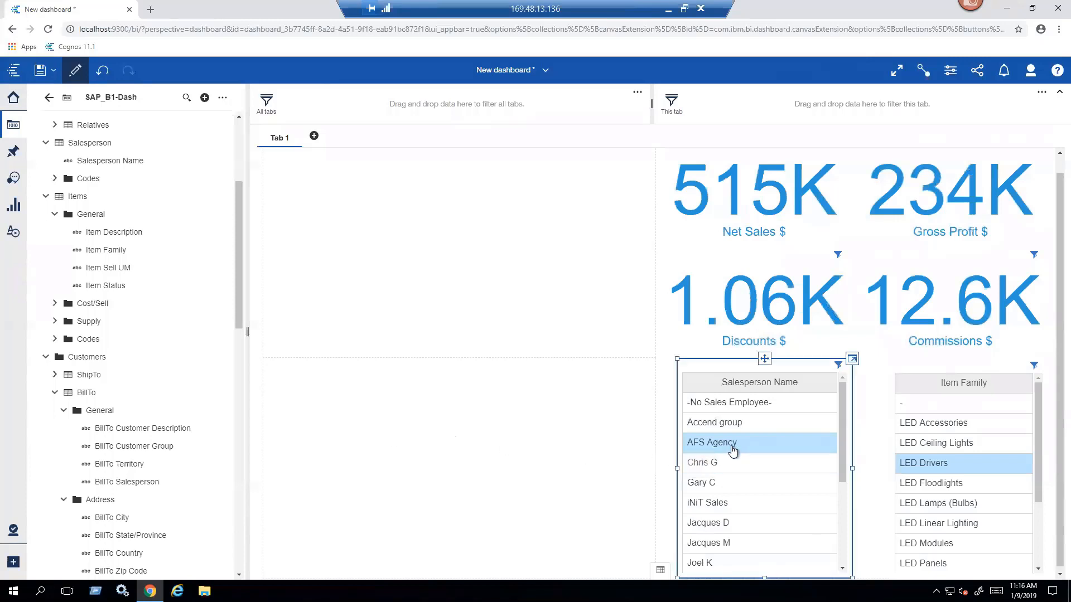
pyautogui.click(733, 445)
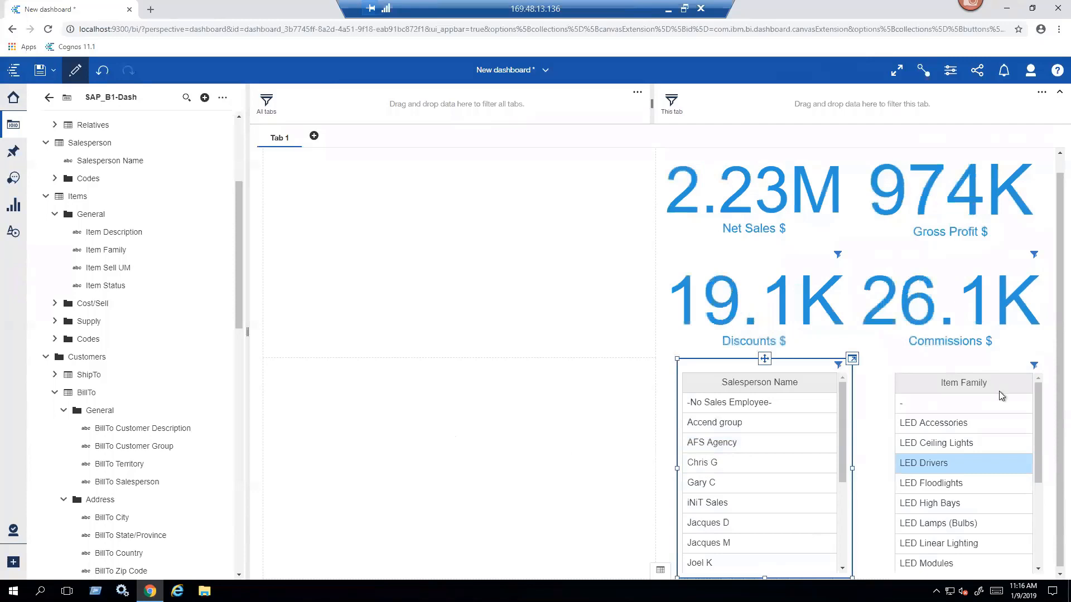
pyautogui.click(1035, 368)
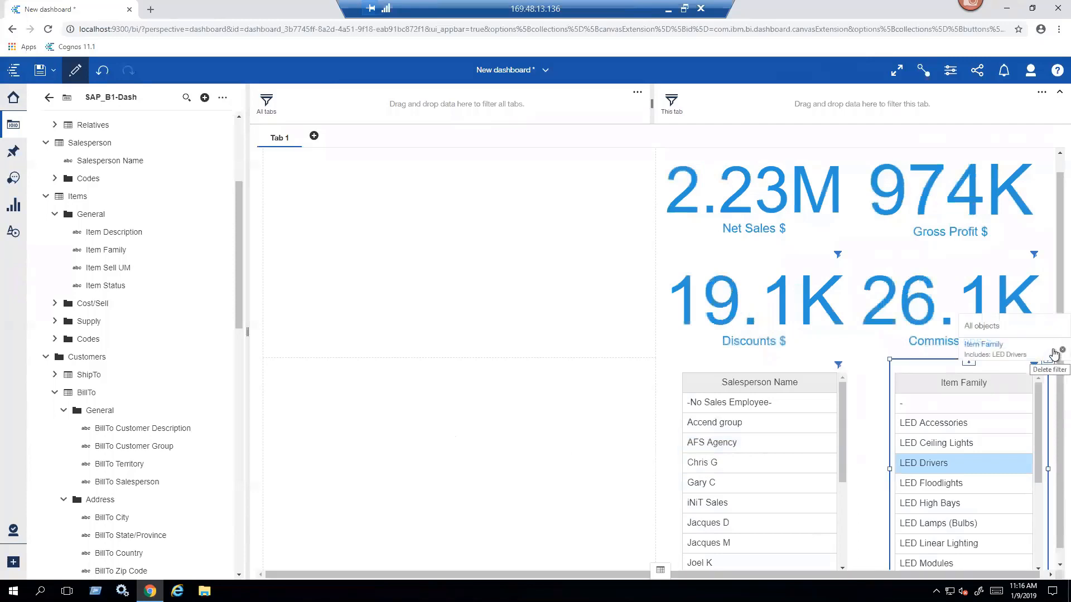
pyautogui.click(1054, 352)
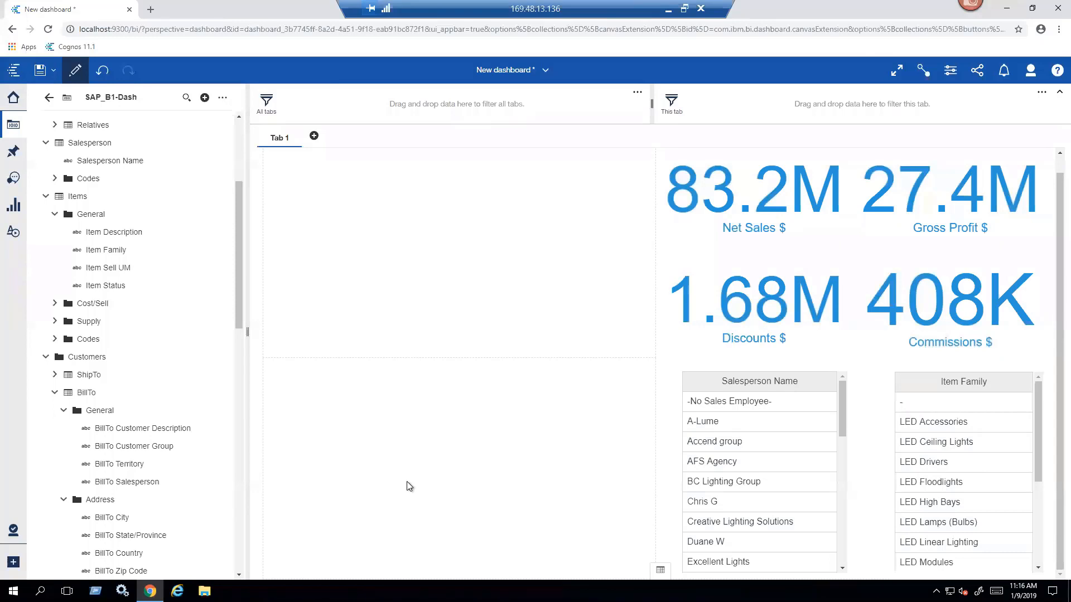
# Place Gross Profit $ from the Sales/Credits line key figures in the large empty cell beside the Salesperson Name list.
pyautogui.scroll(-9, 236, 374)
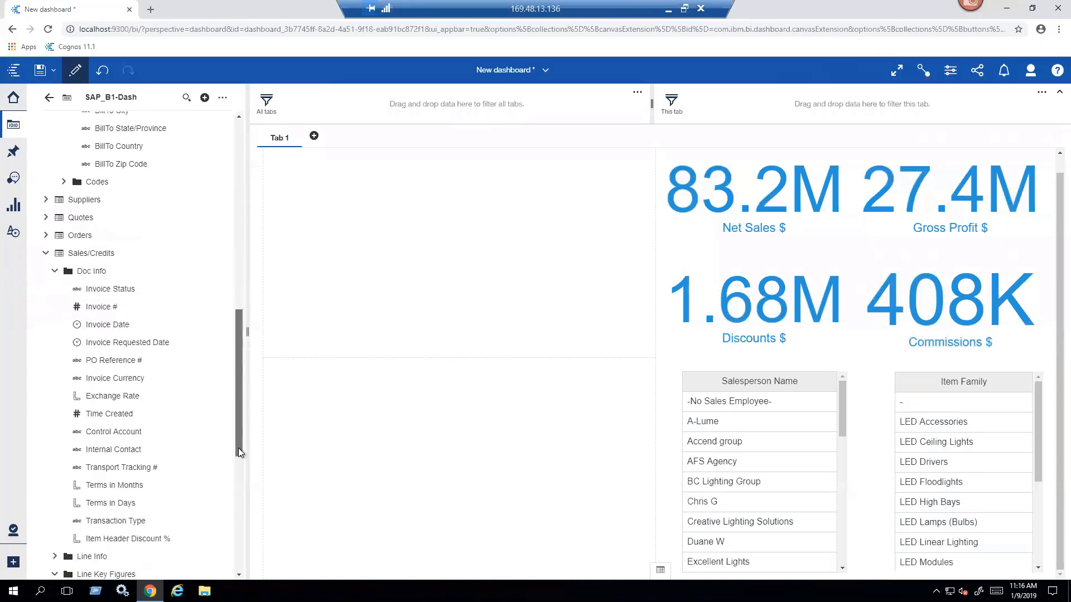
pyautogui.moveTo(238, 460); pyautogui.dragTo(238, 537)
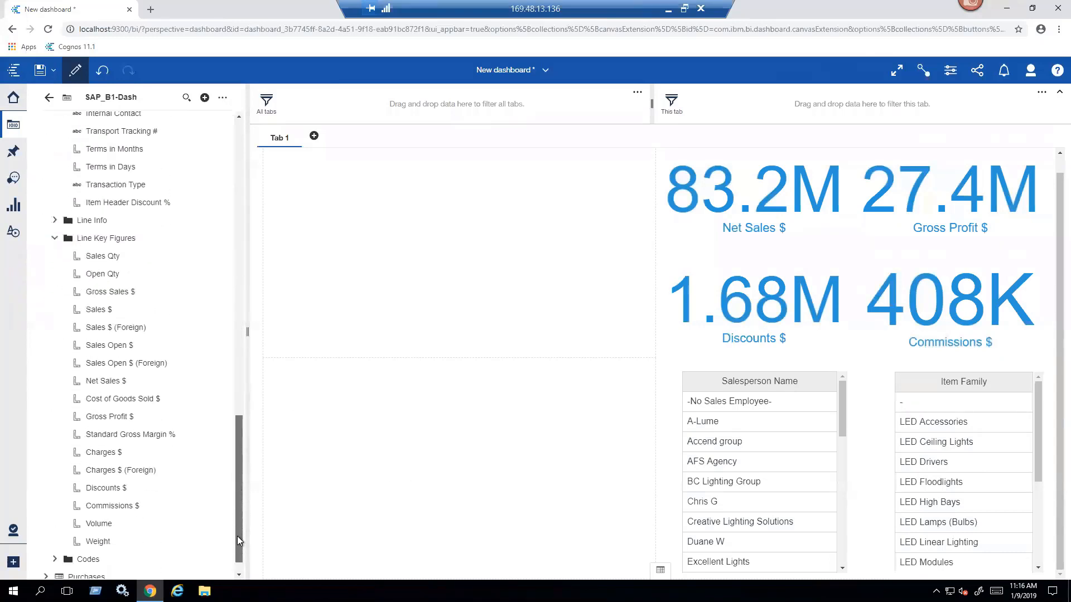
pyautogui.click(110, 422)
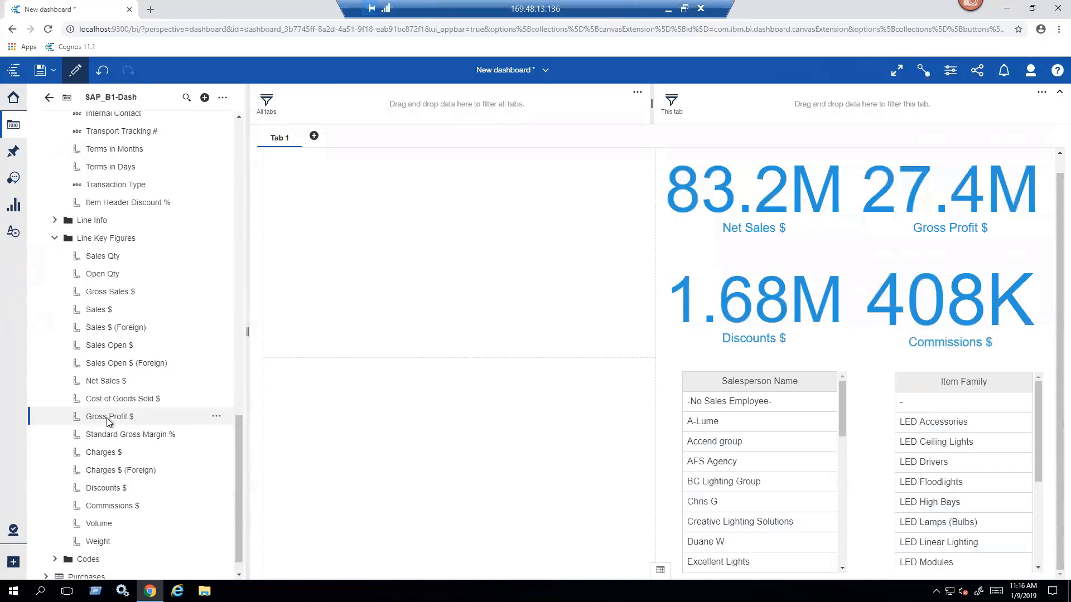
pyautogui.moveTo(110, 422); pyautogui.dragTo(452, 474)
pyautogui.click(450, 473)
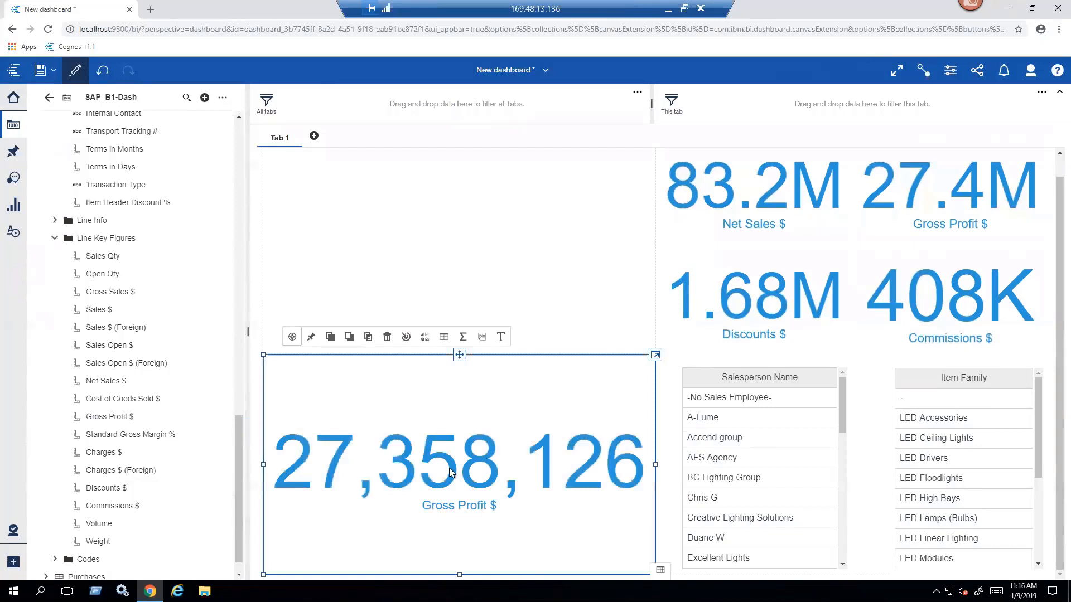
pyautogui.click(477, 504)
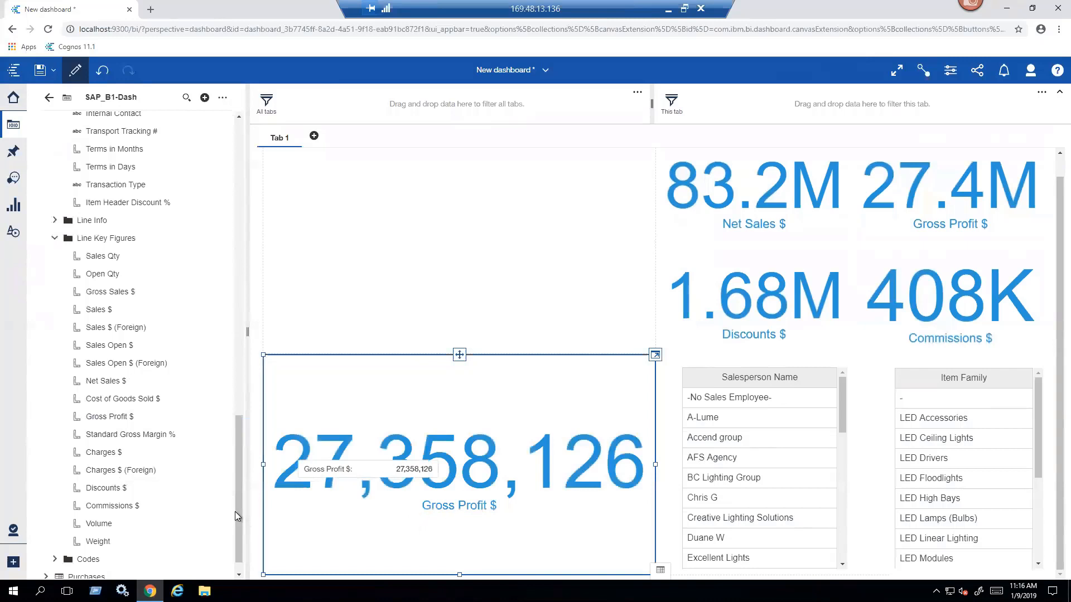
# Break down the large Gross Profit $ visualization by BillTo Customer Group from the BillTo general fields.
pyautogui.moveTo(239, 484); pyautogui.dragTo(240, 363)
pyautogui.scroll(1, 239, 363)
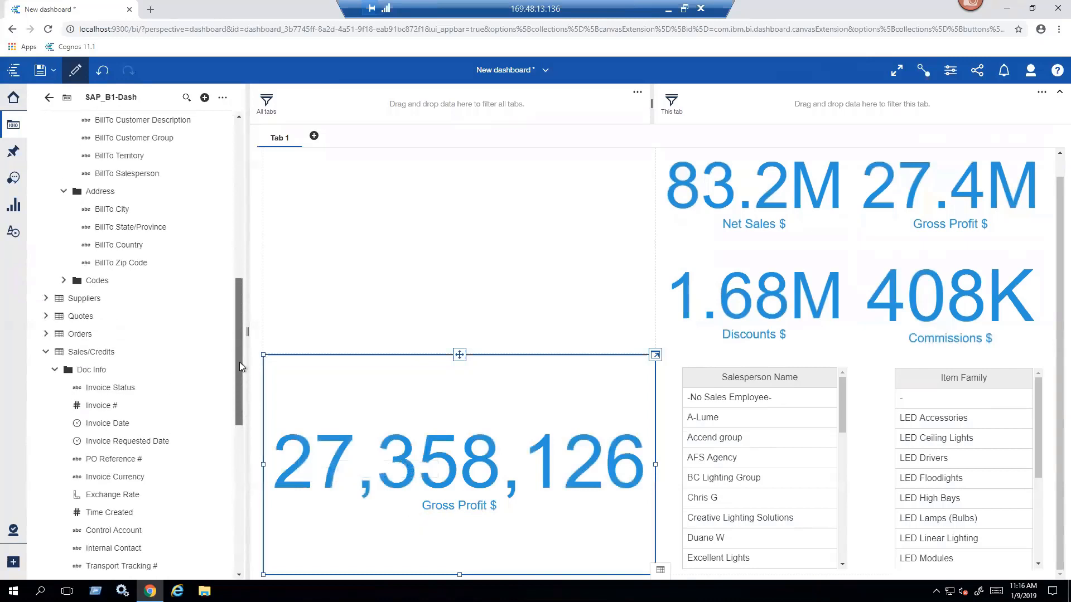
pyautogui.scroll(2, 239, 362)
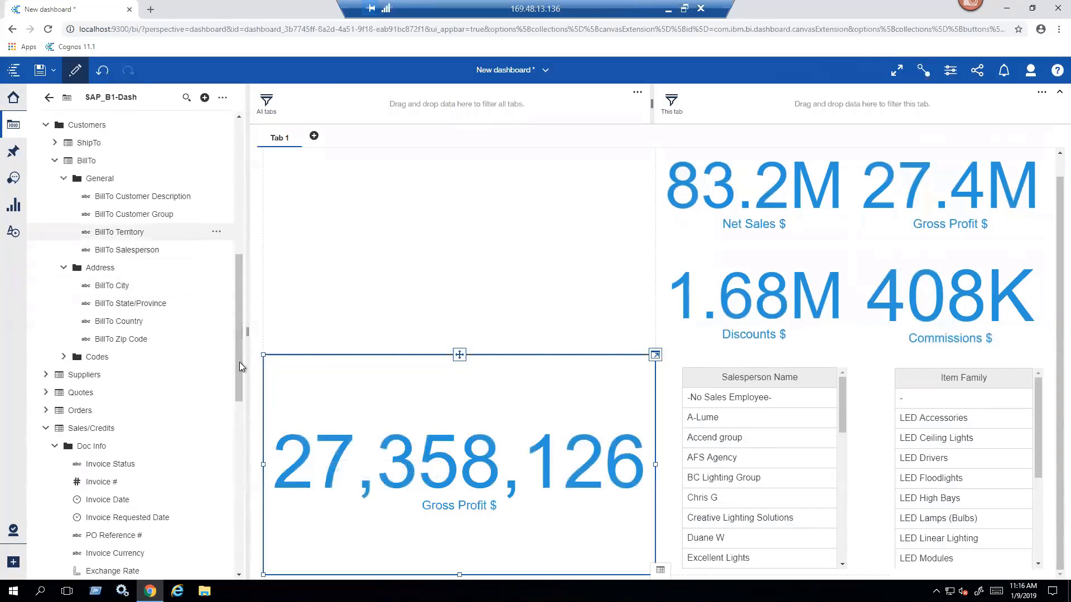
pyautogui.moveTo(140, 214); pyautogui.dragTo(413, 463)
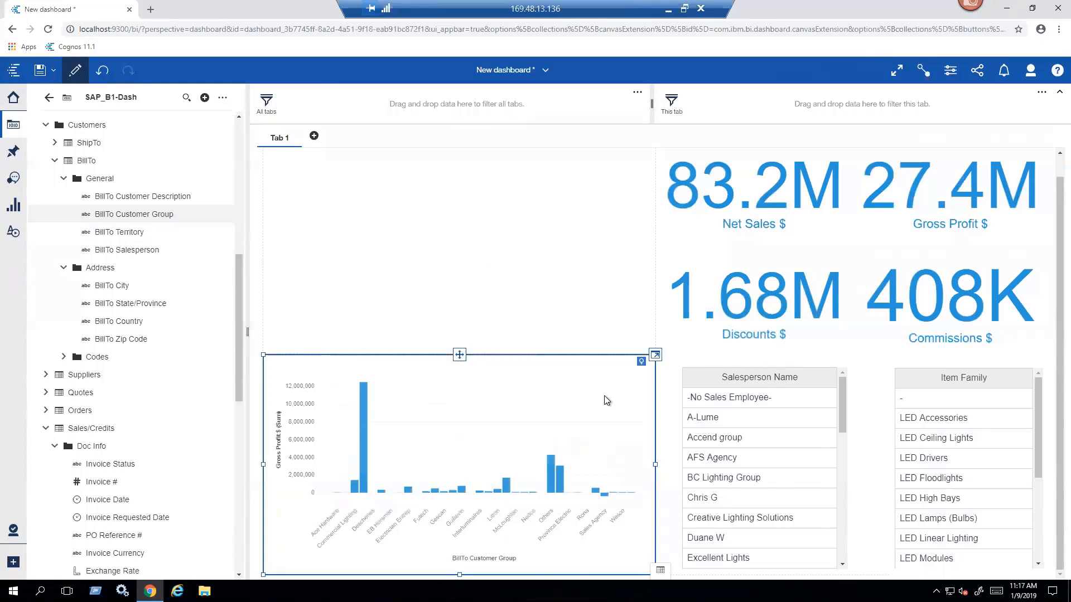
# Change the gross profit by customer group column chart to a word cloud and return it to its dashboard size.
pyautogui.click(655, 357)
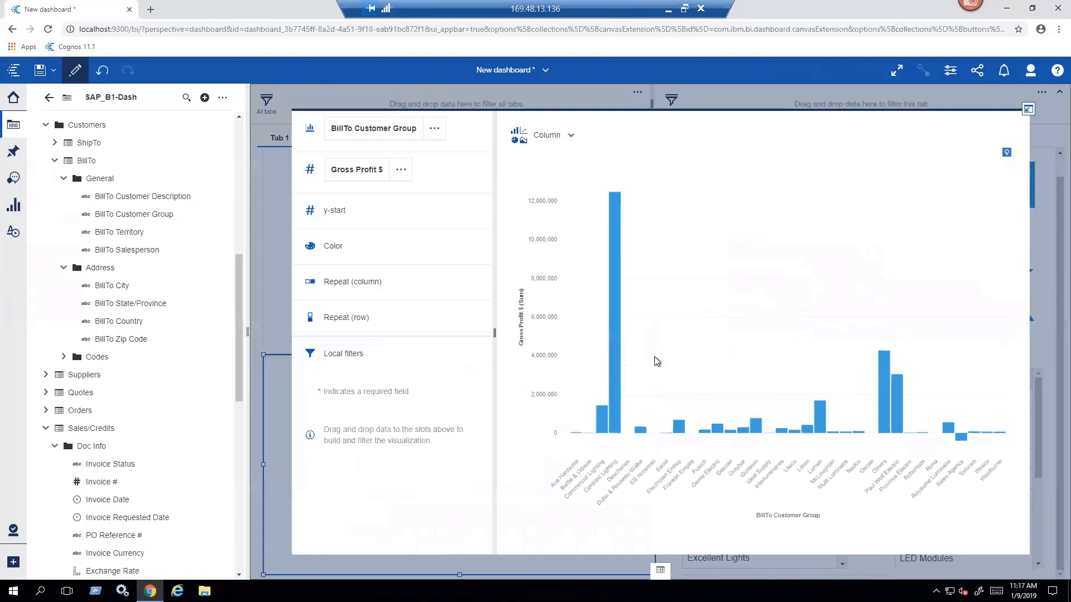
pyautogui.click(572, 136)
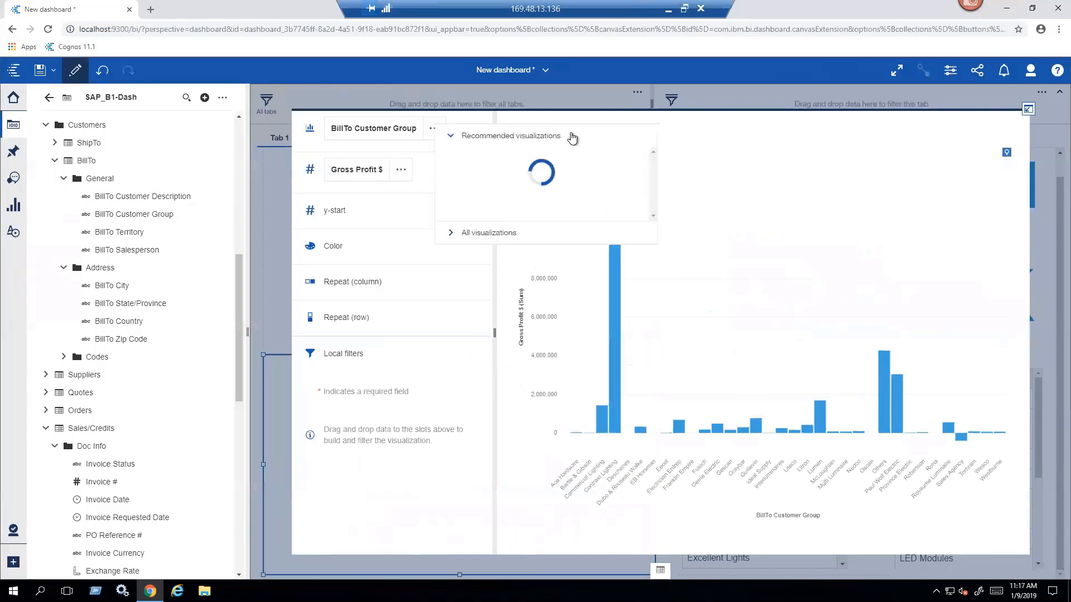
pyautogui.click(484, 234)
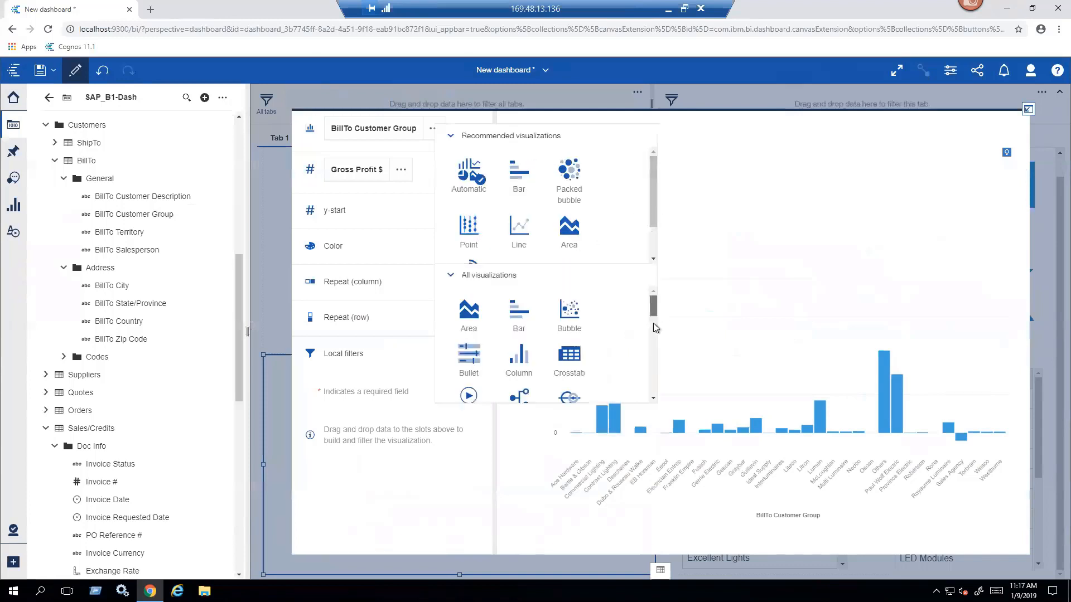
pyautogui.moveTo(654, 323); pyautogui.dragTo(647, 391)
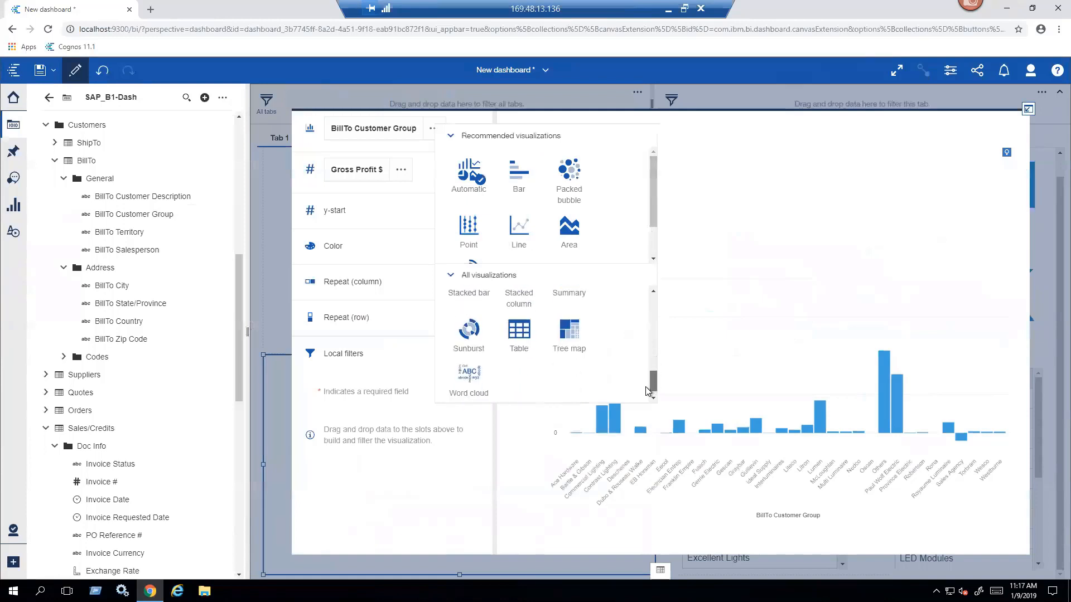
pyautogui.click(474, 376)
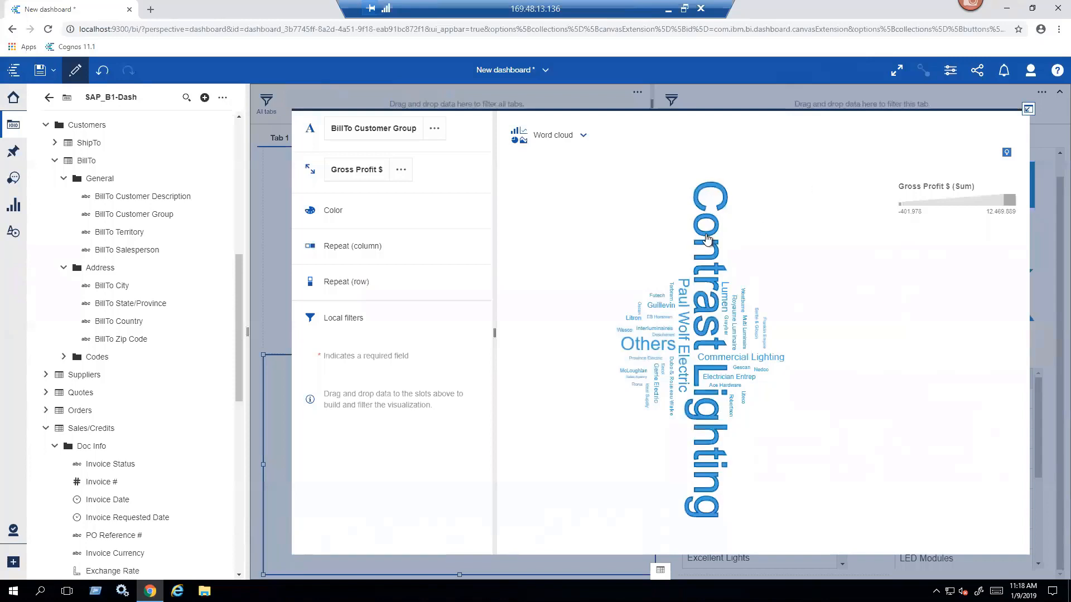
pyautogui.moveTo(708, 238)
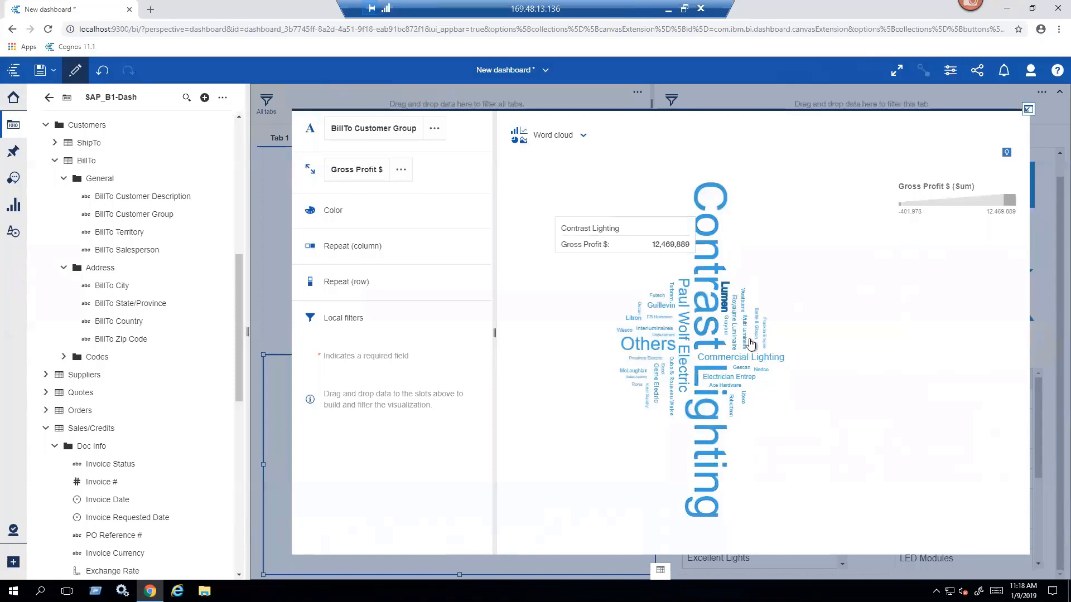
pyautogui.moveTo(756, 360)
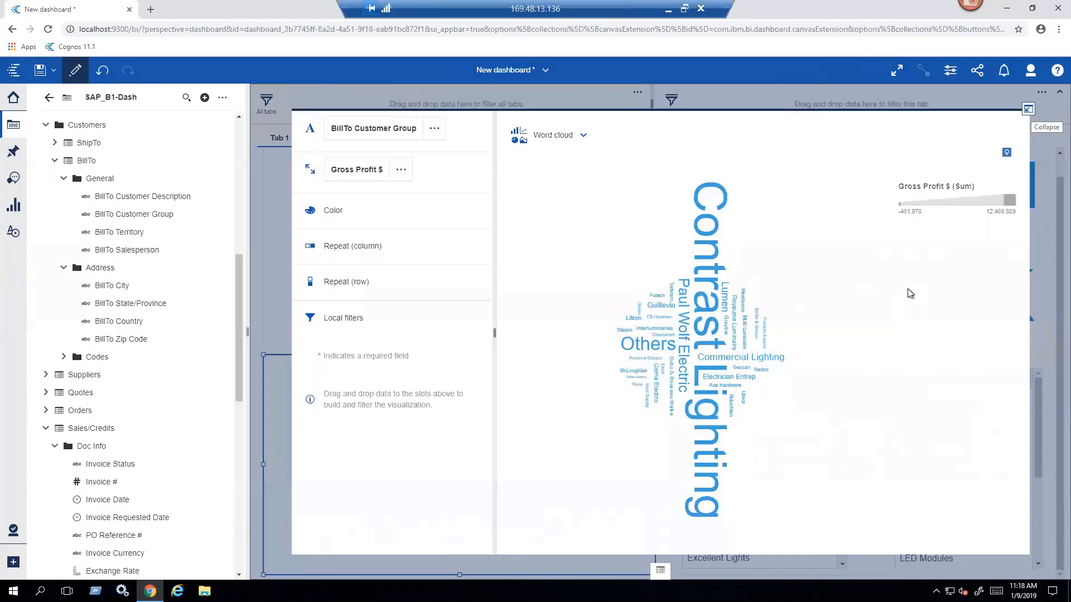
pyautogui.click(1028, 110)
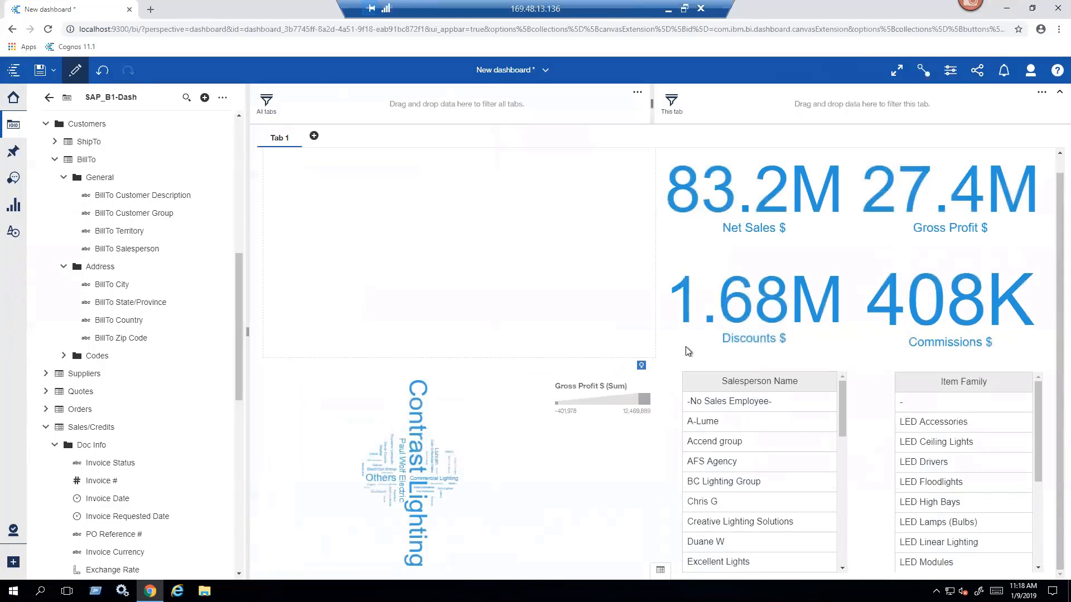
# Filter the dashboard by the LED Drivers item family and check the gross profit of the customer groups in the word cloud.
pyautogui.click(924, 462)
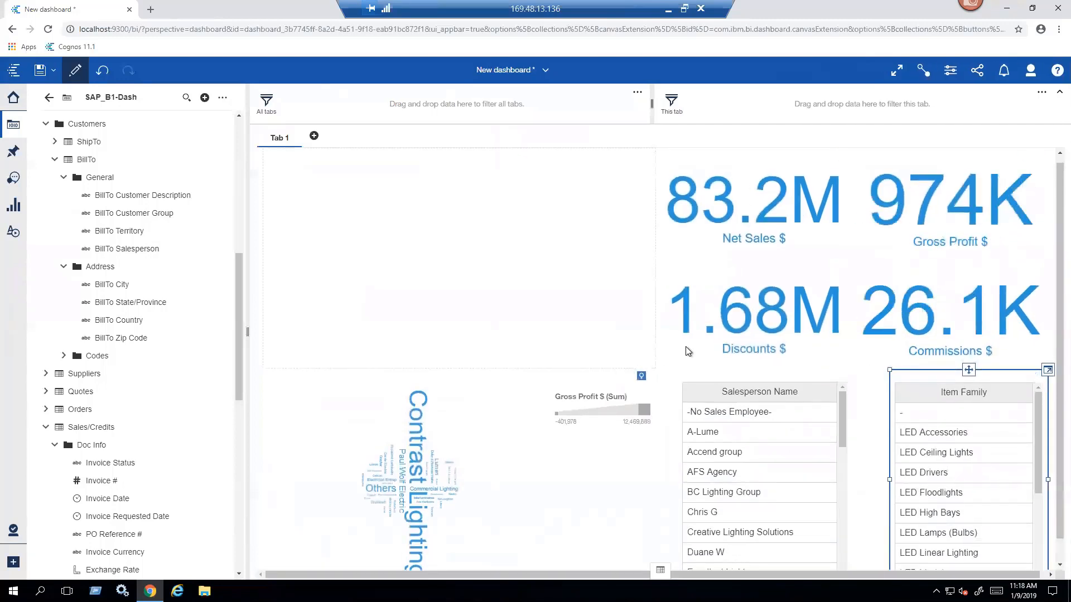
pyautogui.click(923, 473)
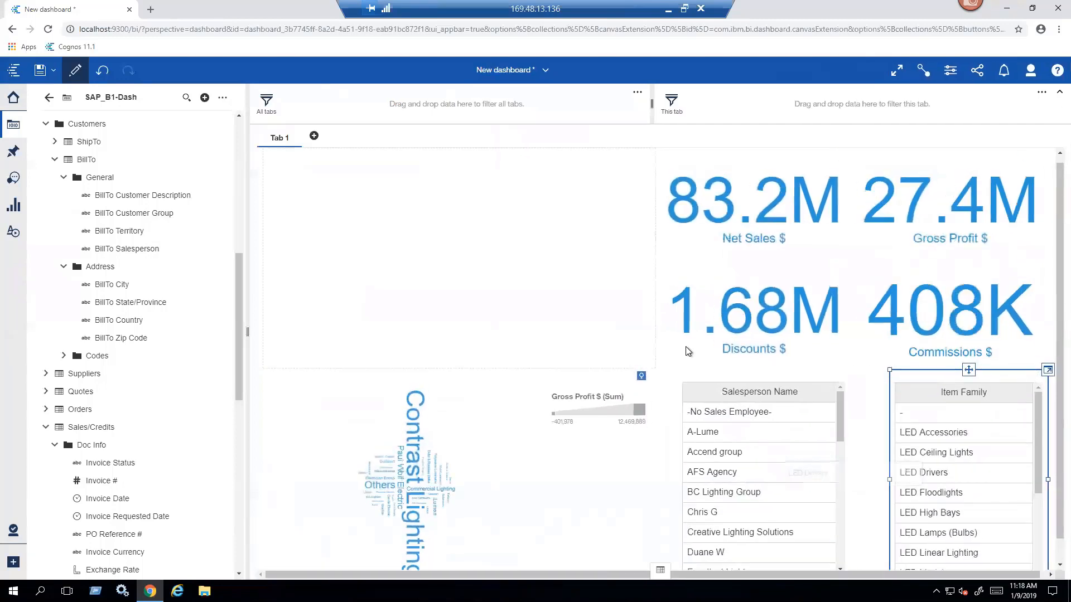
pyautogui.click(924, 474)
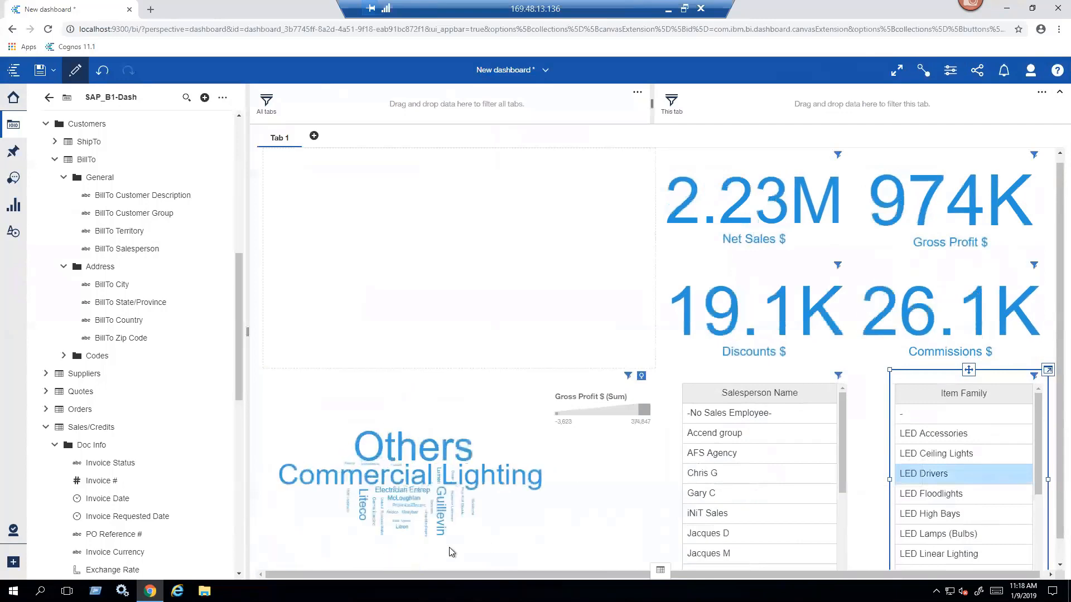
pyautogui.moveTo(373, 482)
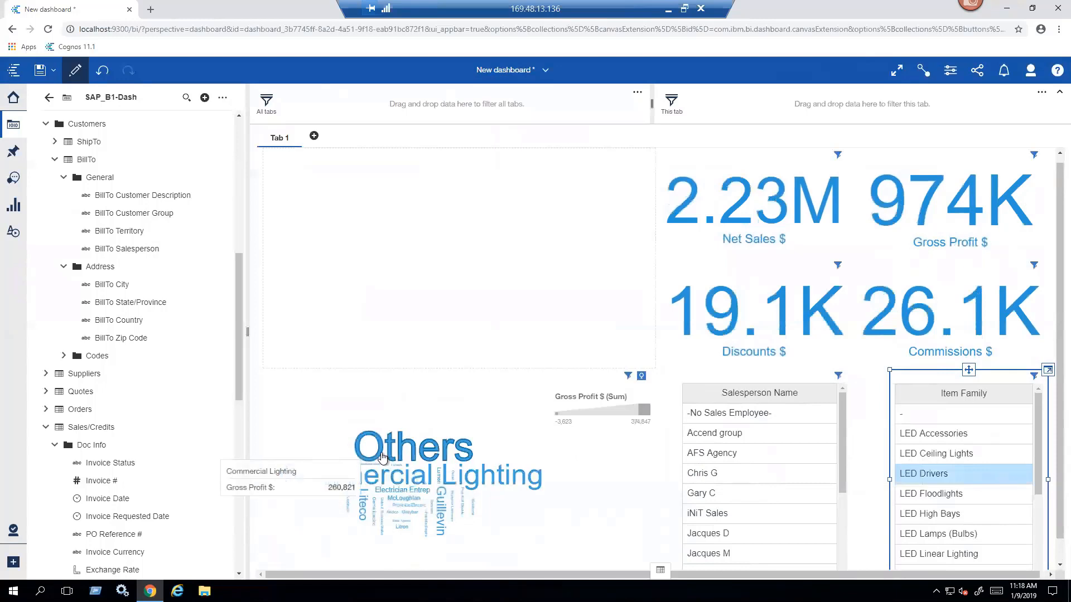
pyautogui.moveTo(382, 457)
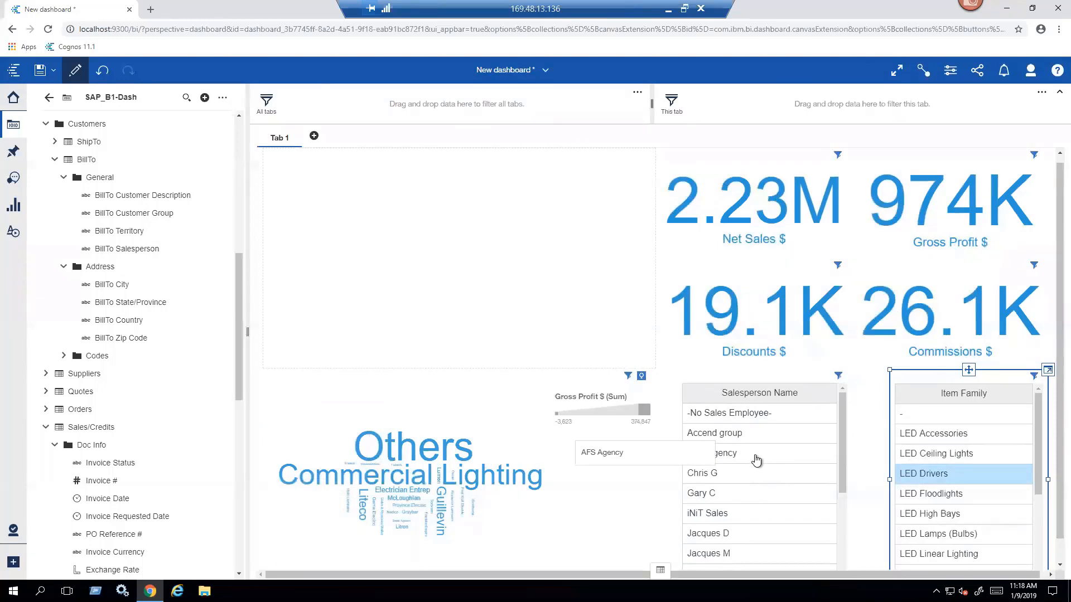
# Narrow the filter to the salesperson entry AFS Agency, and clear both the salesperson and item family selections.
pyautogui.scroll(-1, 755, 459)
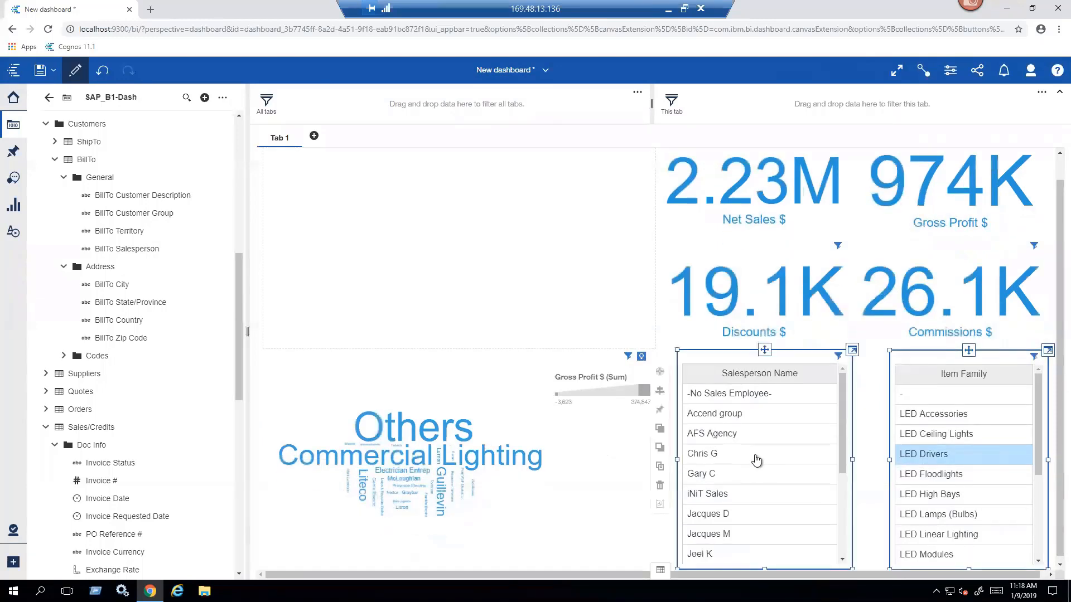
pyautogui.click(735, 439)
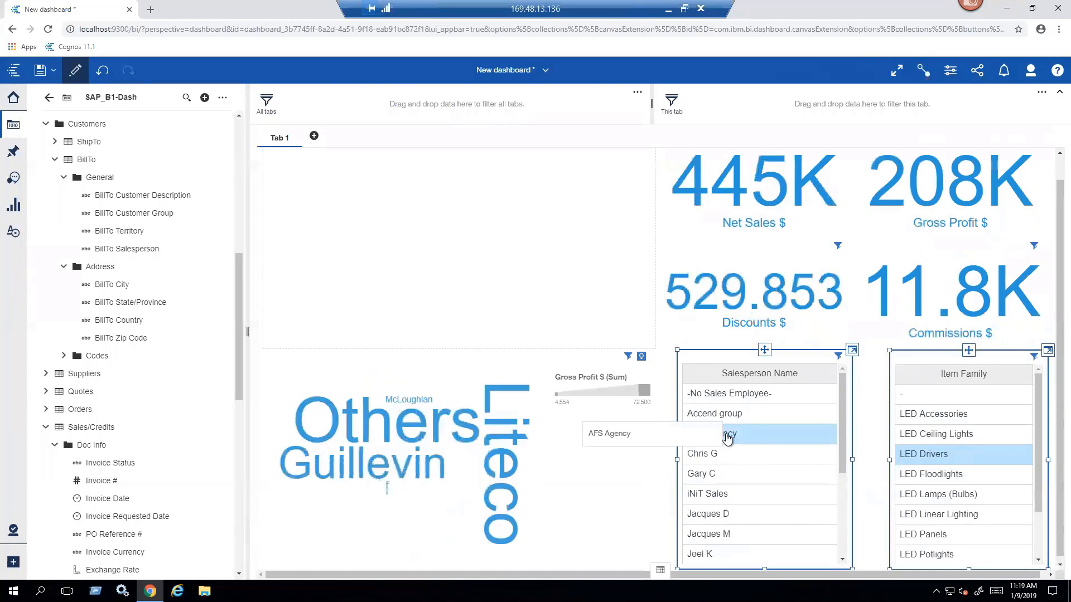
pyautogui.click(756, 442)
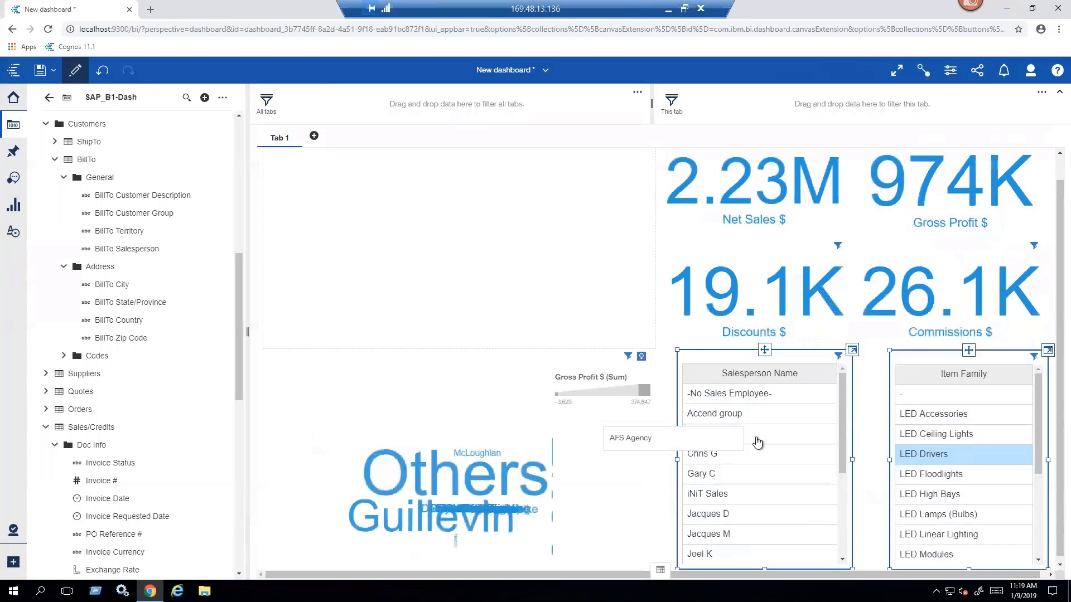
pyautogui.click(941, 454)
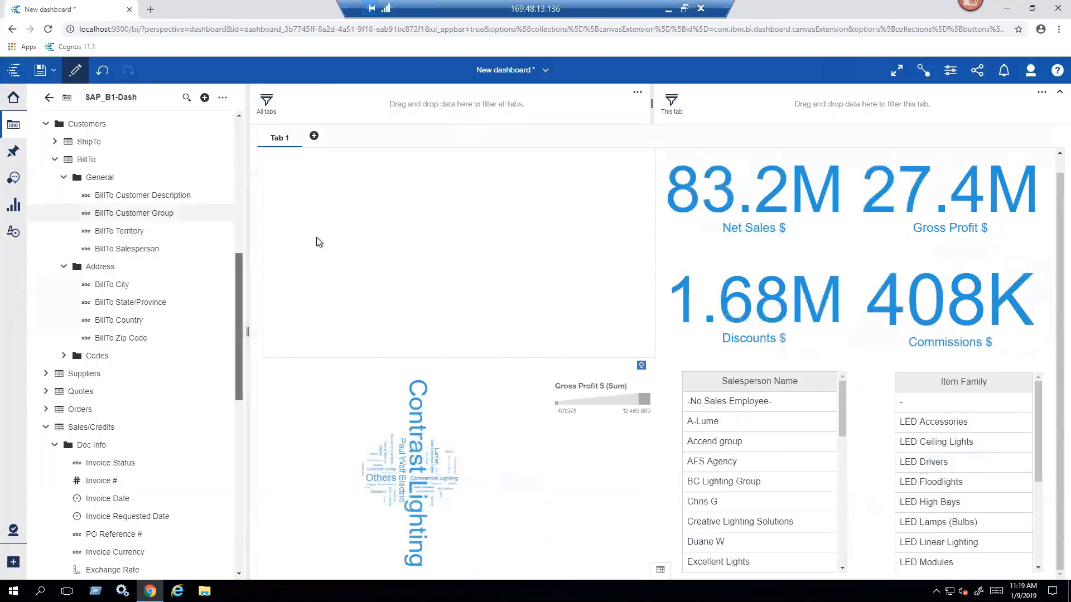
# Place Calendar Year from the Calendar fields in the large empty cell above the word cloud.
pyautogui.scroll(7, 134, 213)
pyautogui.moveTo(239, 167); pyautogui.dragTo(145, 159)
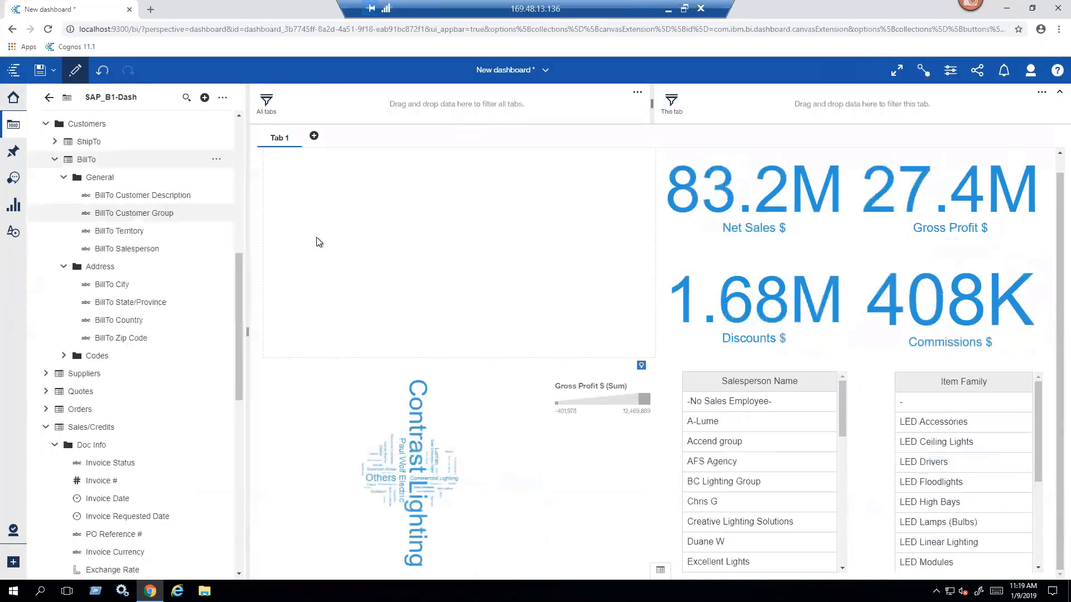
pyautogui.moveTo(239, 306); pyautogui.dragTo(239, 177)
pyautogui.moveTo(111, 159); pyautogui.dragTo(453, 250)
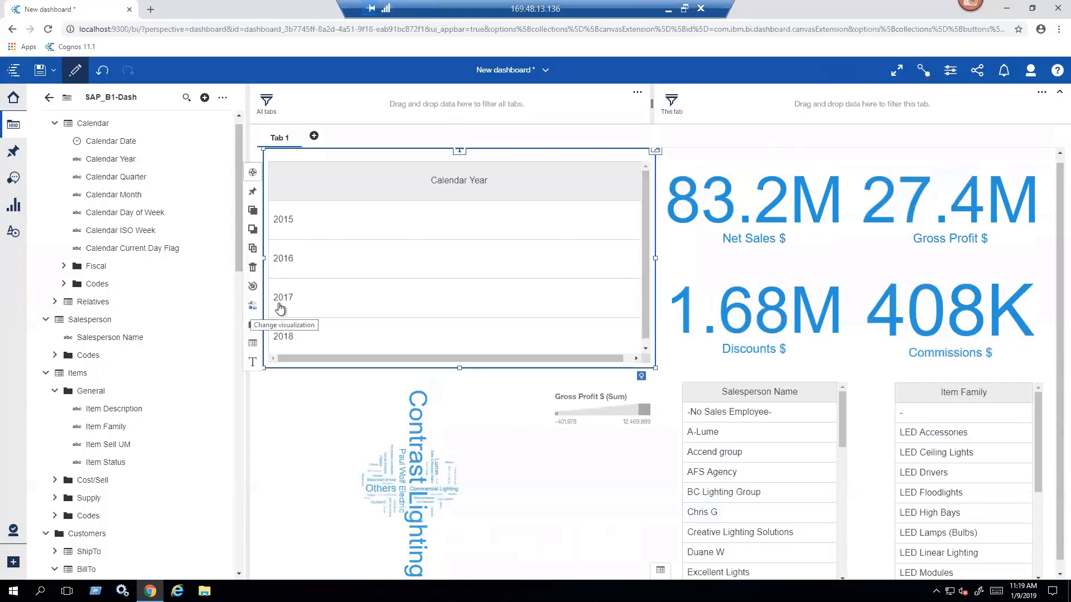
# Change the Calendar Year list to a data player visualization.
pyautogui.click(253, 305)
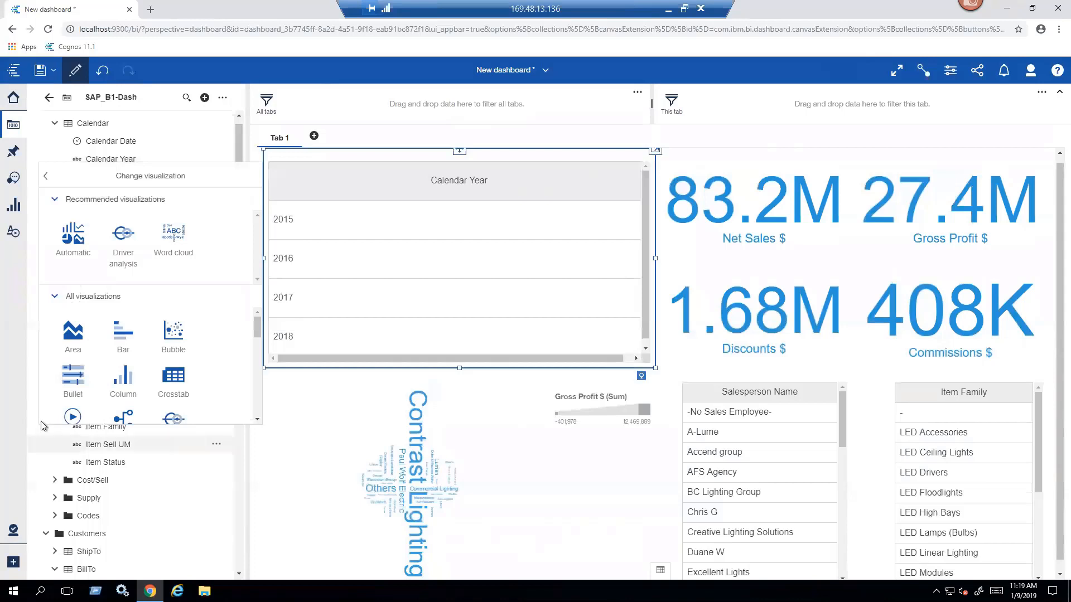
pyautogui.scroll(-1, 73, 368)
pyautogui.click(73, 364)
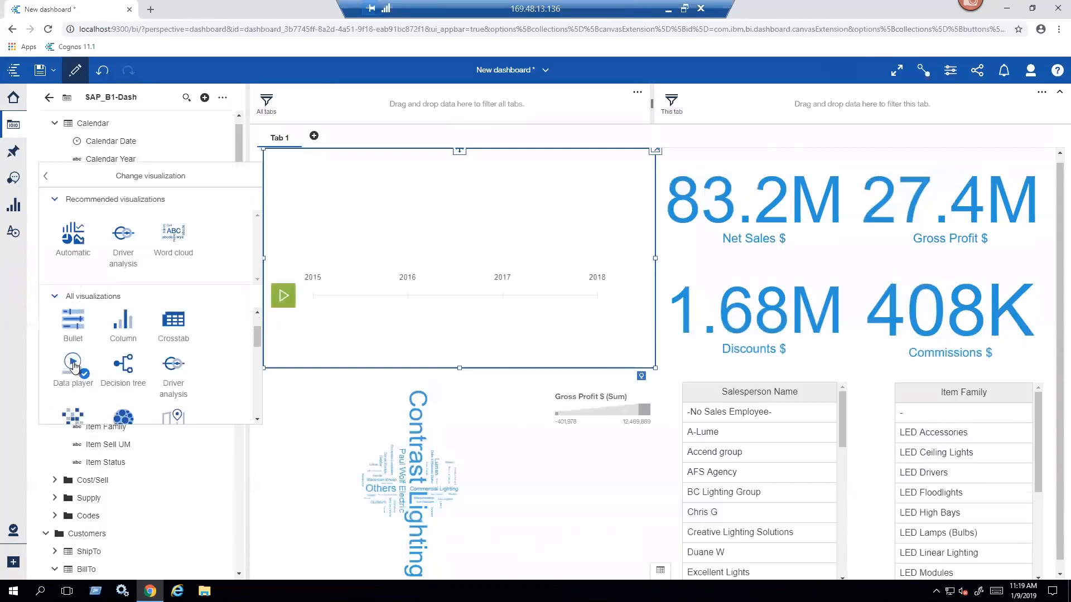
pyautogui.click(517, 134)
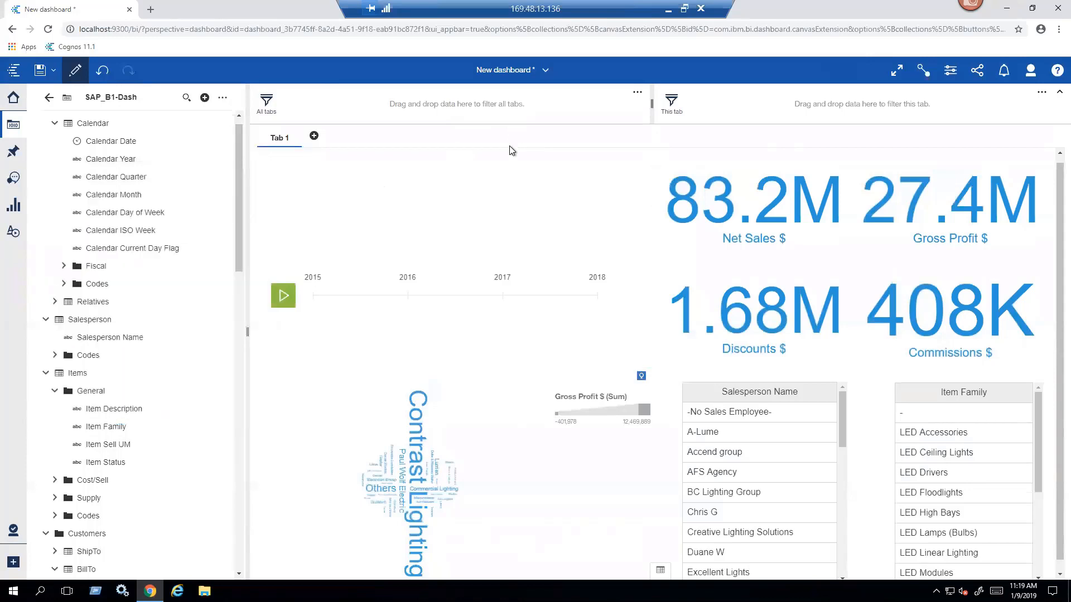
# Move the data player through 2015 and 2016 to 2017 to filter the dashboard by year.
pyautogui.click(315, 302)
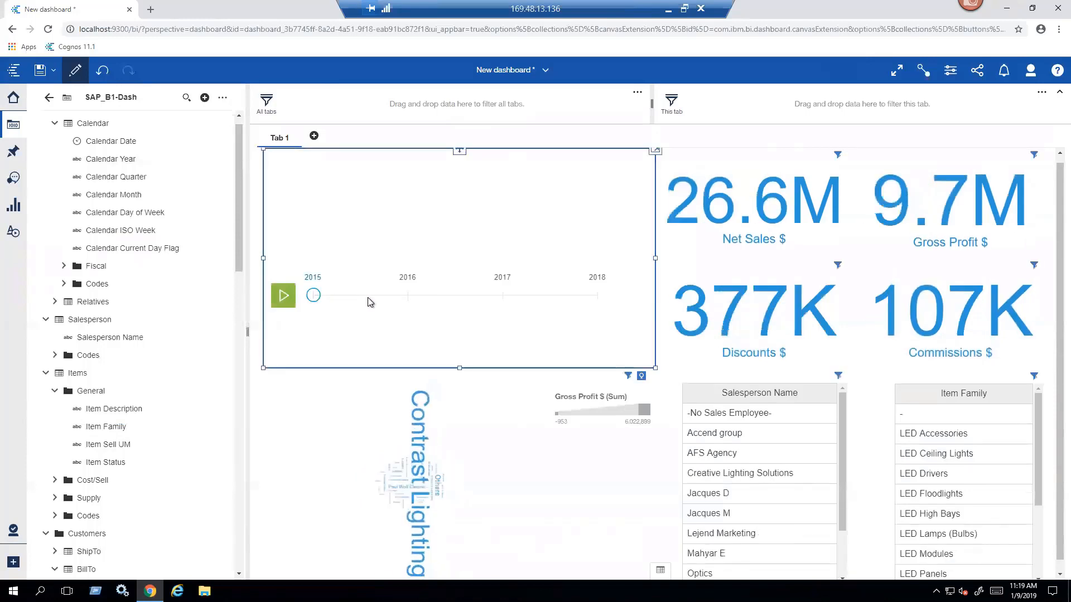
pyautogui.click(405, 296)
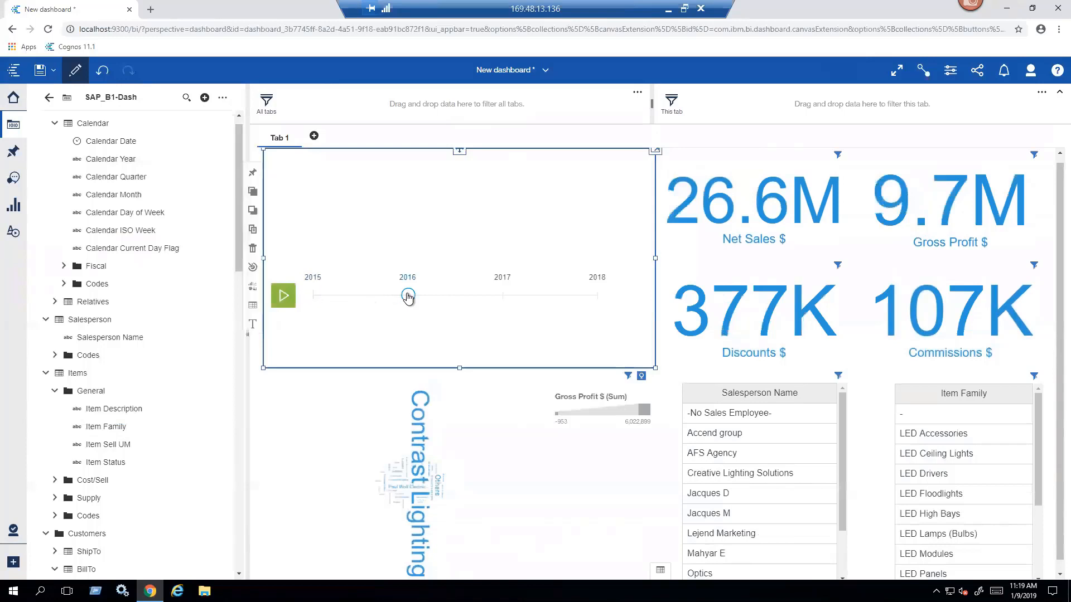
pyautogui.click(504, 296)
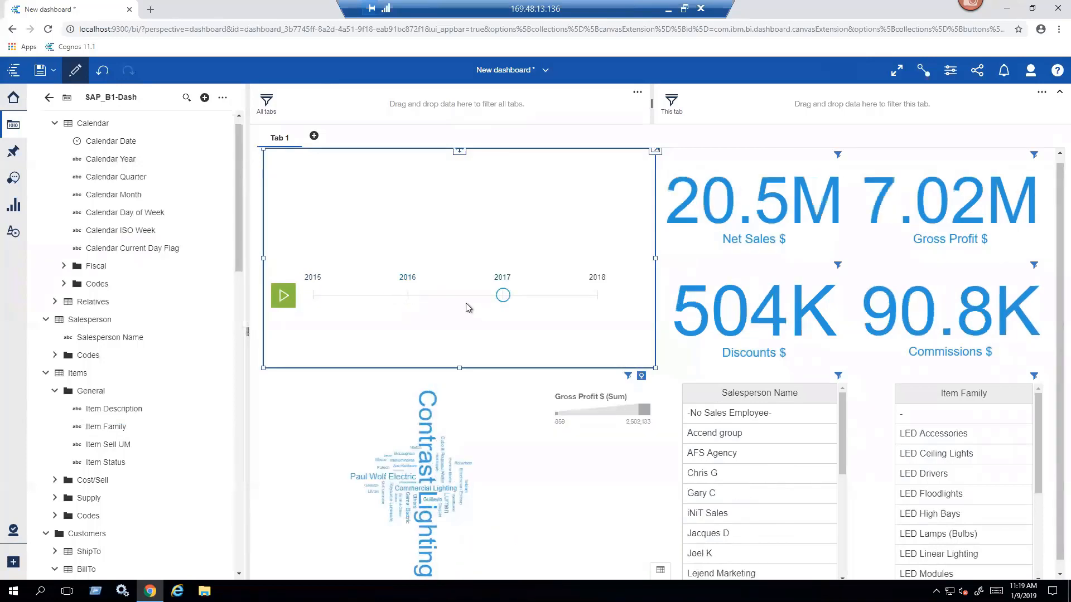